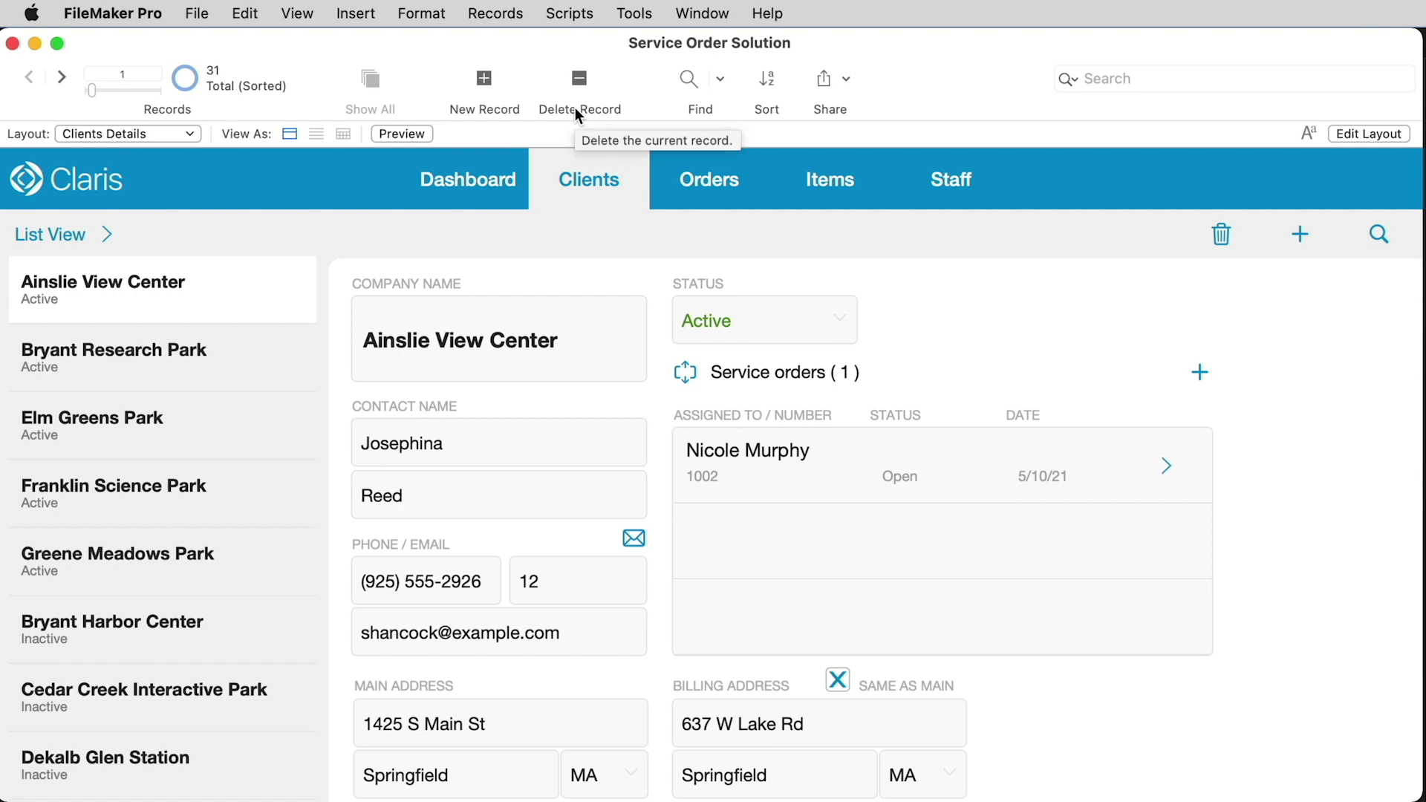
Fix the Ainslie View Center contact's first name by changing its last letter to 'e'
{"action": "left_click", "coordinate": [496, 14]}
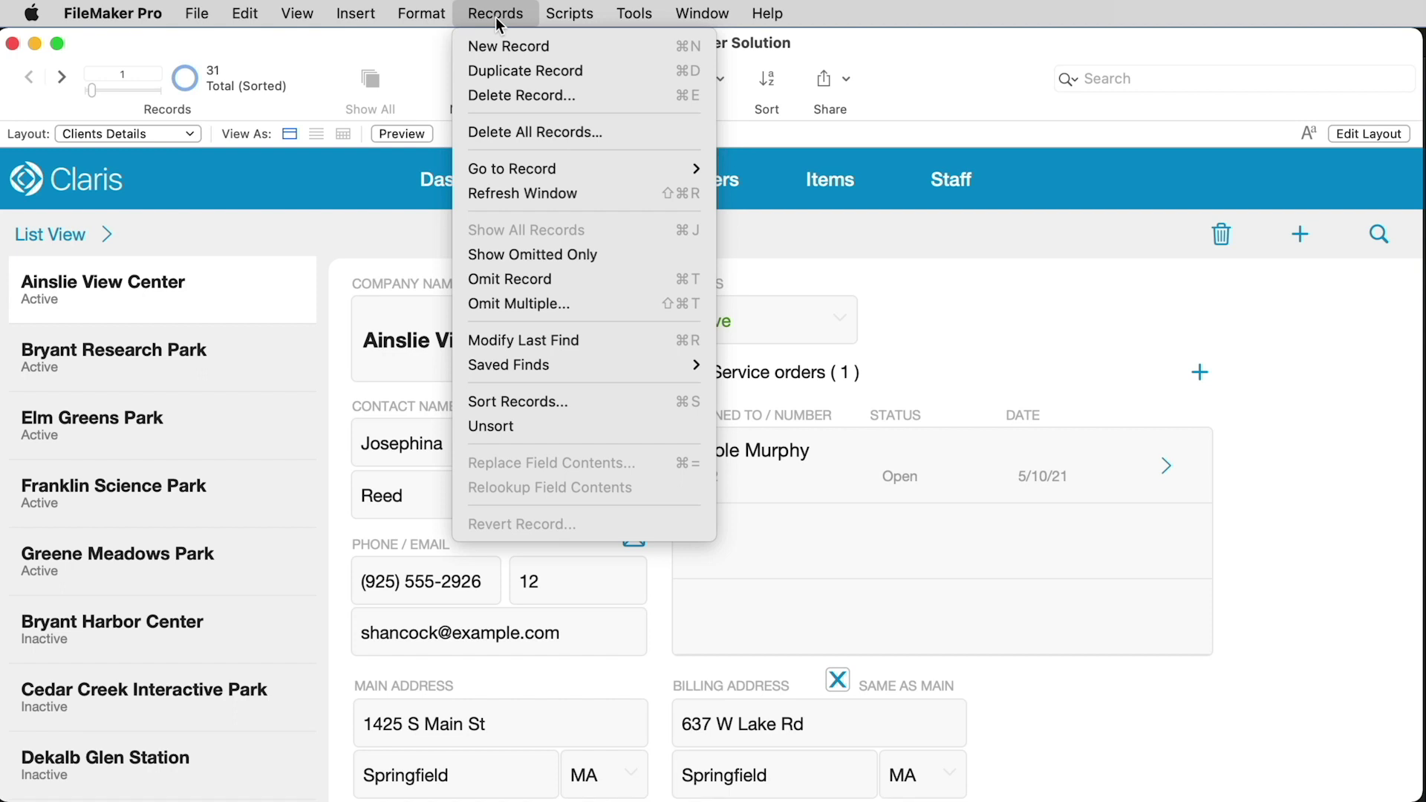
{"action": "left_click", "coordinate": [930, 55]}
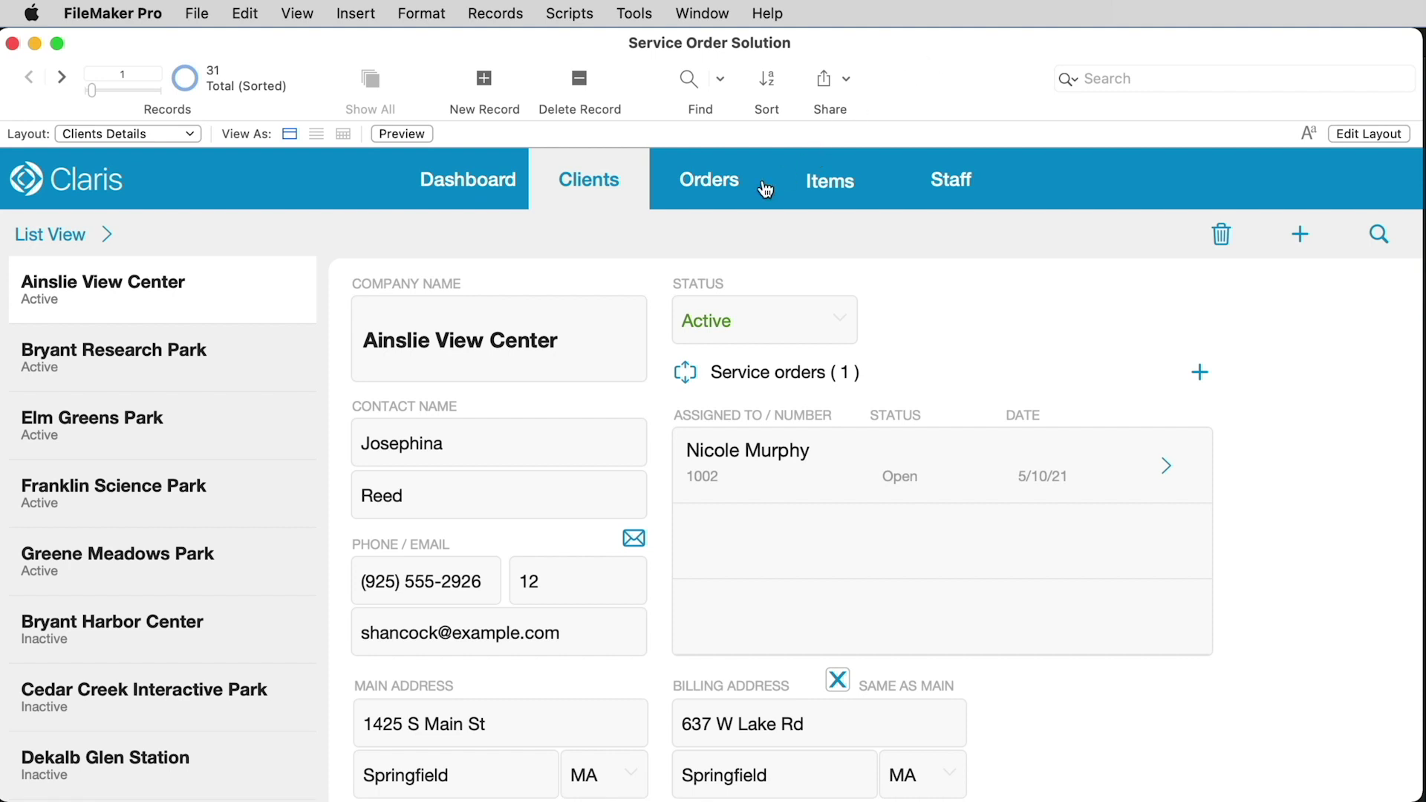
{"action": "left_click", "coordinate": [483, 443]}
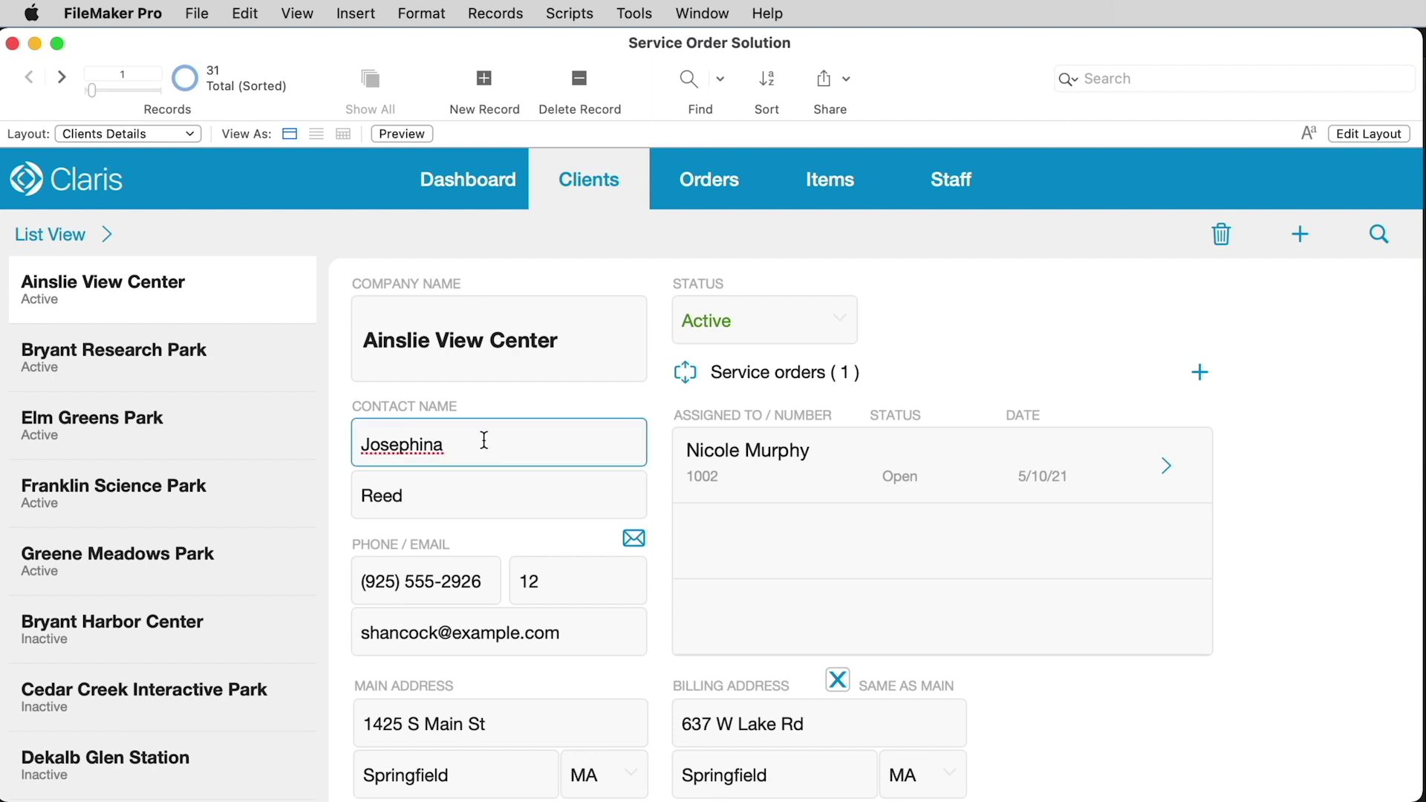
{"action": "key", "text": "BackSpace"}
{"action": "type", "text": "e"}
Make the contact's corrected first name bold
{"action": "triple_click", "coordinate": [344, 443]}
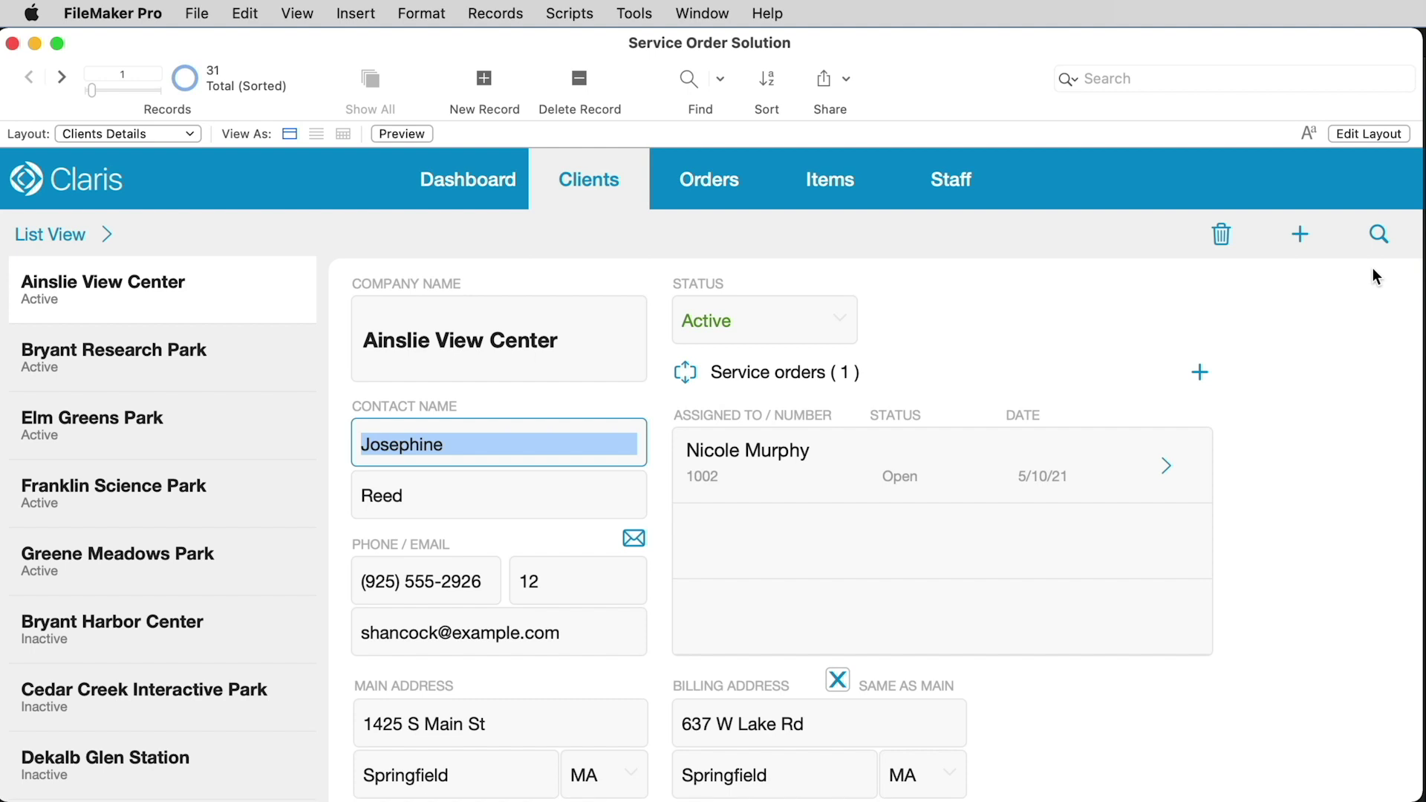
{"action": "left_click", "coordinate": [1305, 135]}
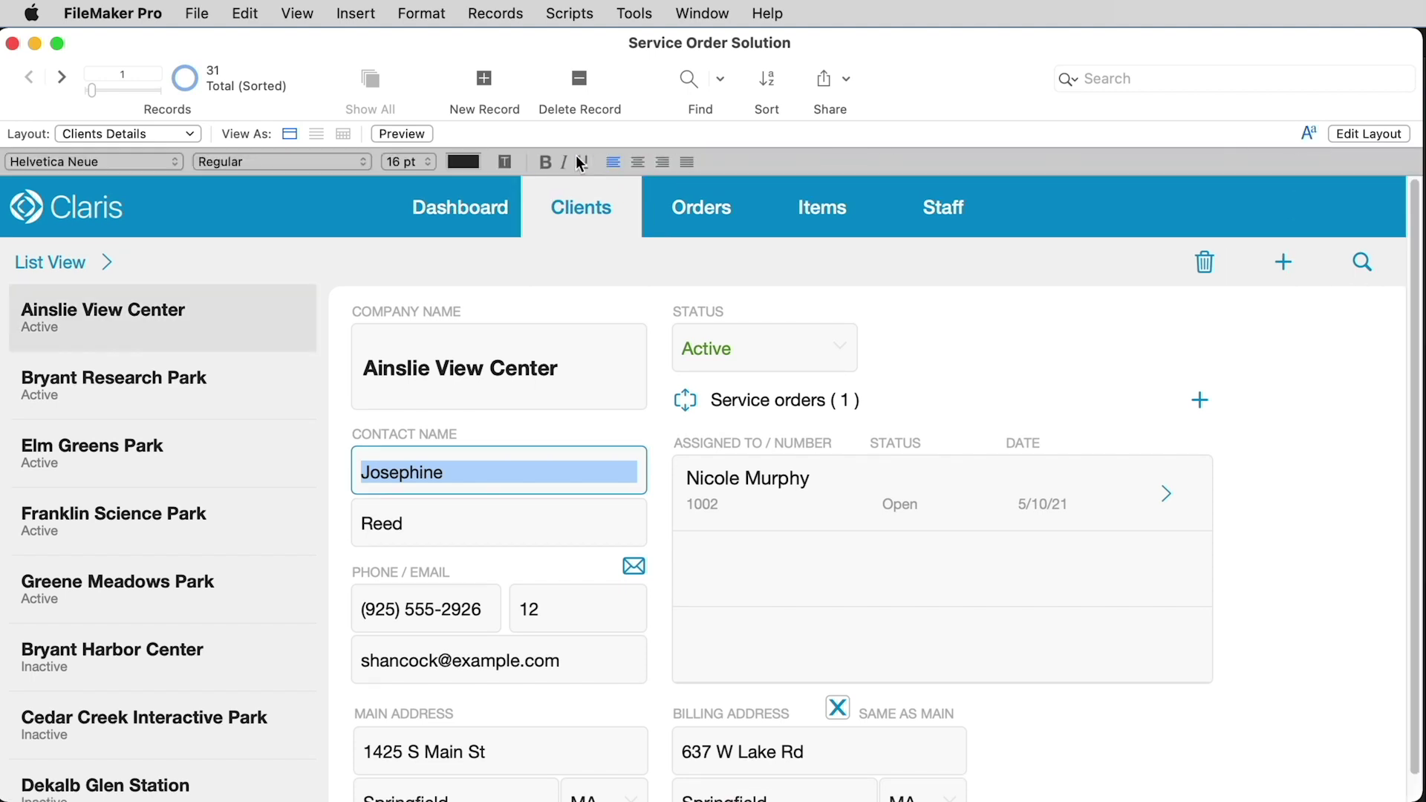
{"action": "left_click", "coordinate": [545, 162]}
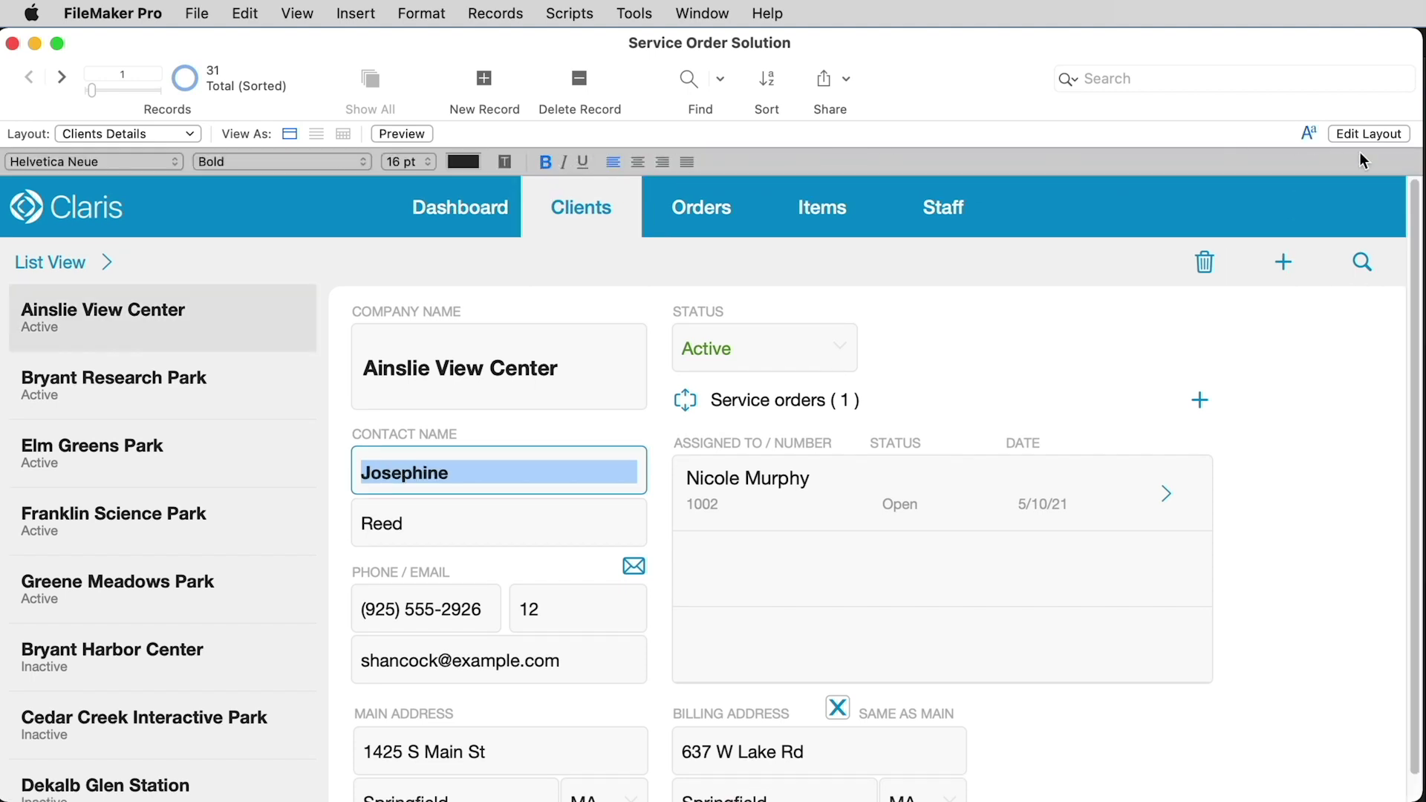
{"action": "left_click", "coordinate": [1308, 133]}
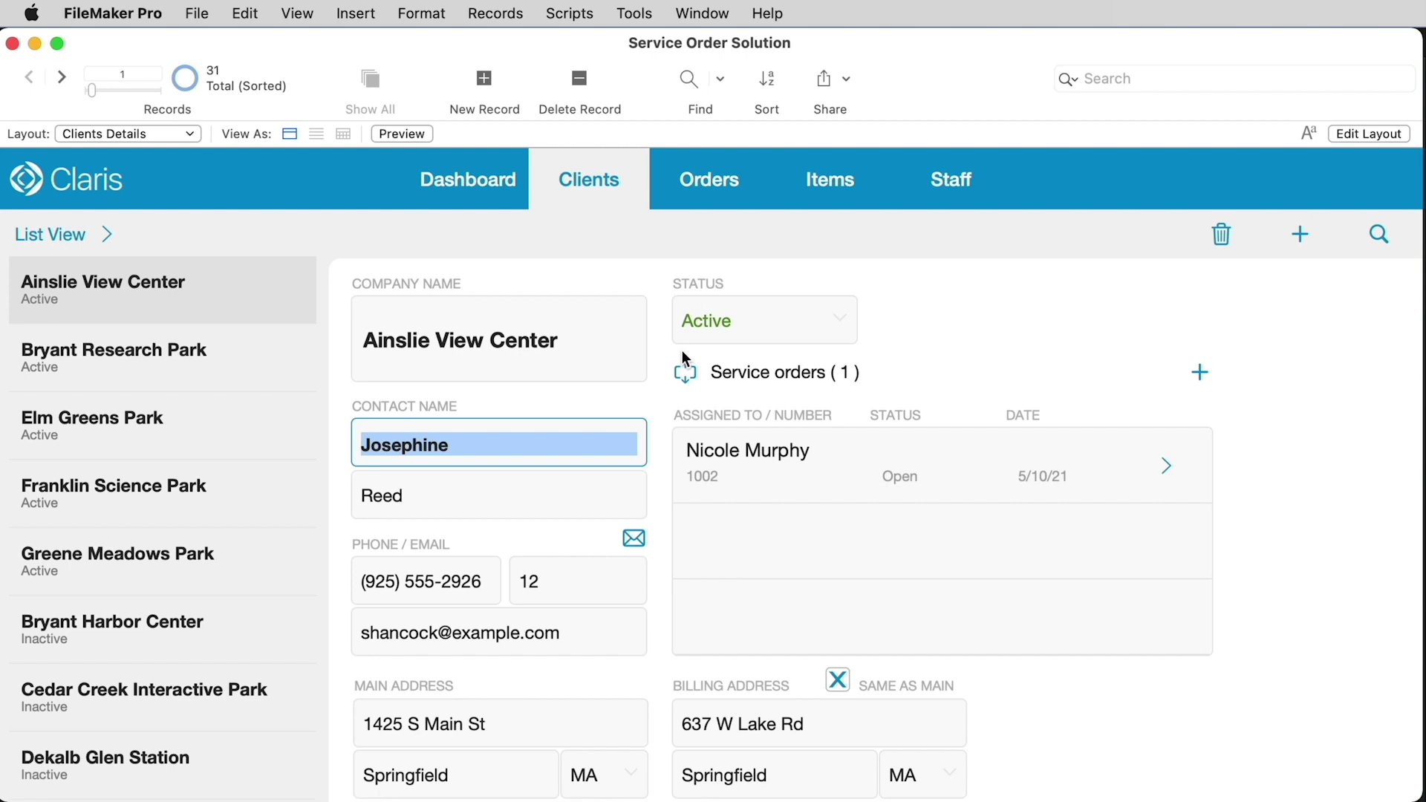
Commit the record, switch to Find mode and back to Browse, and step through records
{"action": "left_click", "coordinate": [605, 406]}
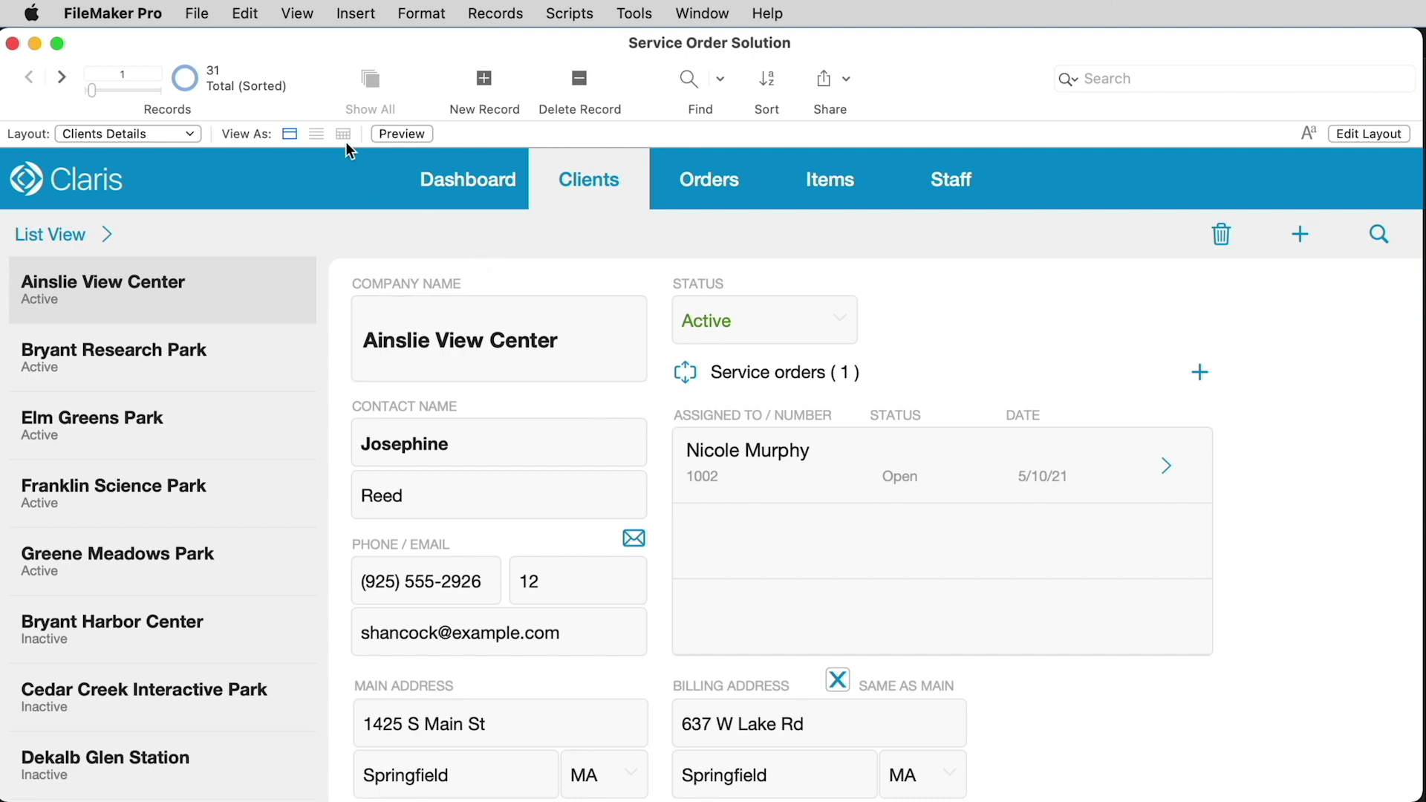
{"action": "left_click", "coordinate": [309, 20]}
{"action": "left_click", "coordinate": [350, 72]}
{"action": "left_click", "coordinate": [304, 13]}
{"action": "left_click", "coordinate": [310, 41]}
{"action": "left_click", "coordinate": [62, 77]}
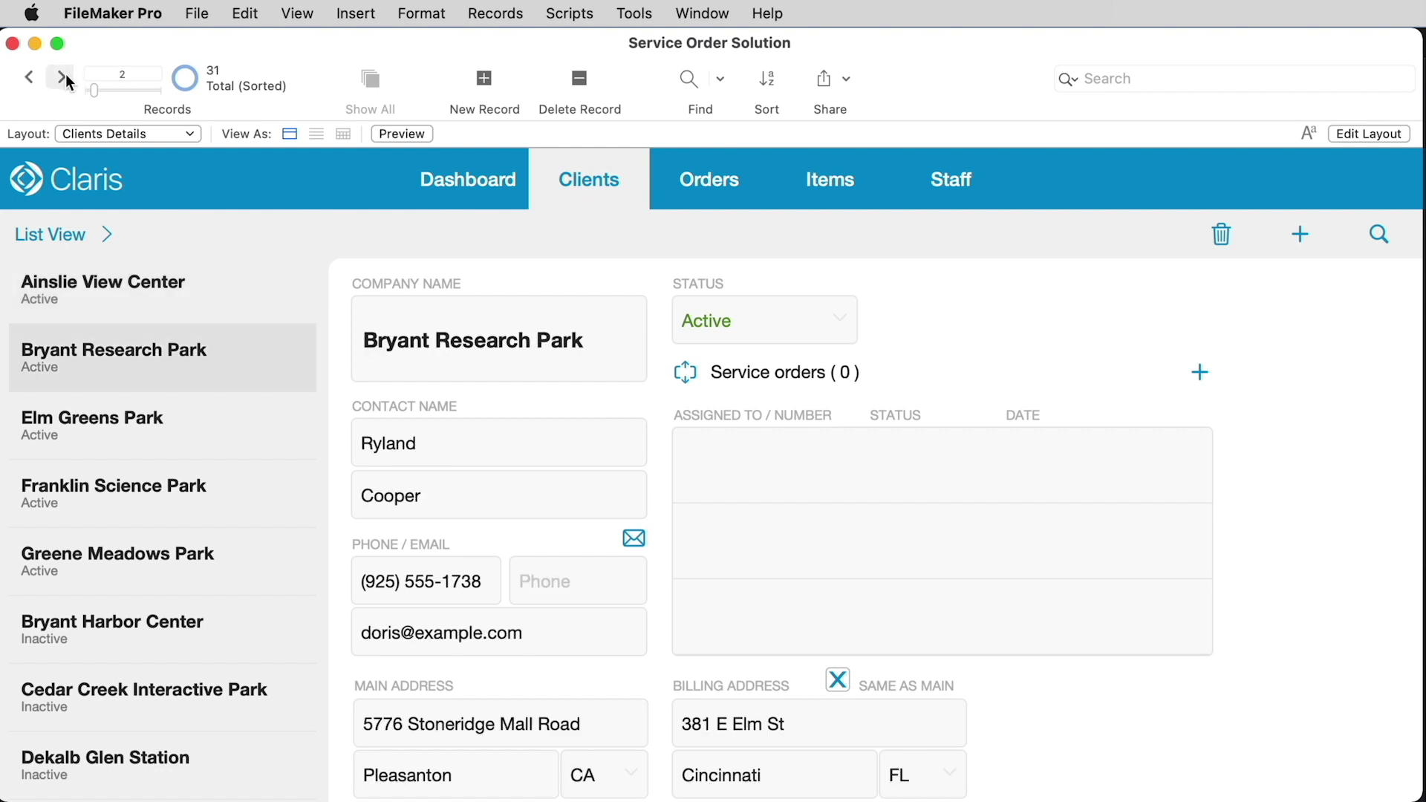
{"action": "left_click", "coordinate": [30, 76]}
Switch to the Clients List layout and toggle between form and list views
{"action": "left_click", "coordinate": [108, 134]}
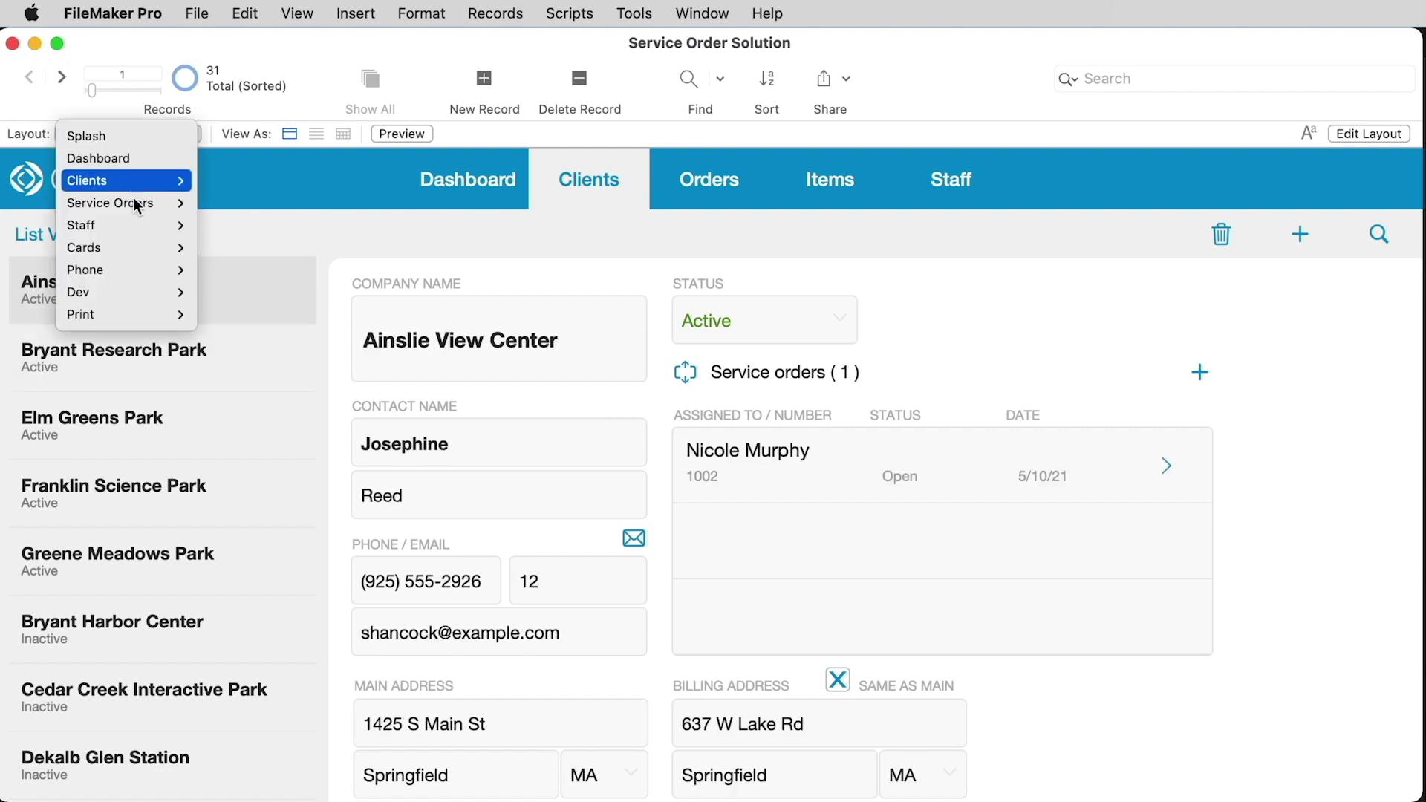
{"action": "mouse_move", "coordinate": [136, 178]}
{"action": "left_click", "coordinate": [299, 205]}
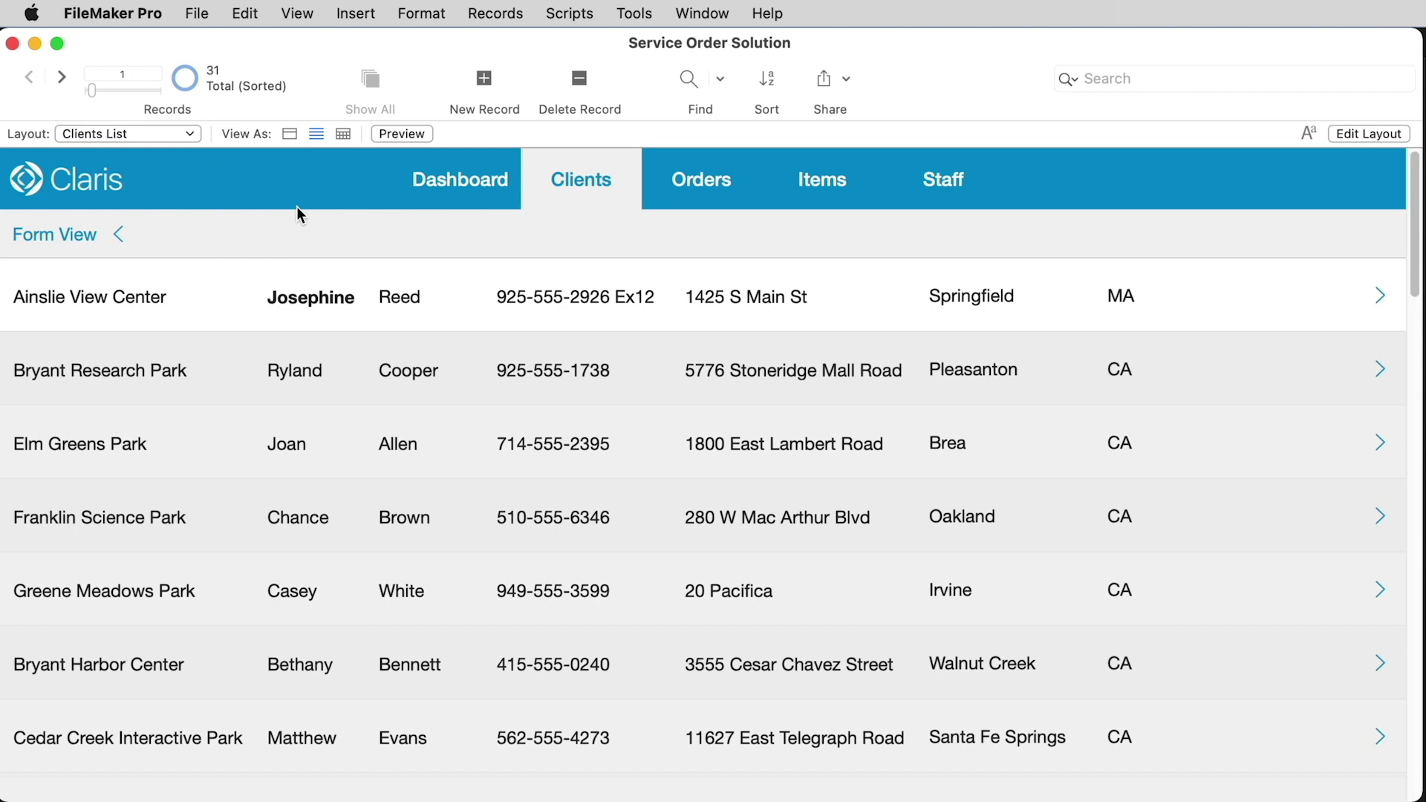
{"action": "left_click", "coordinate": [58, 234]}
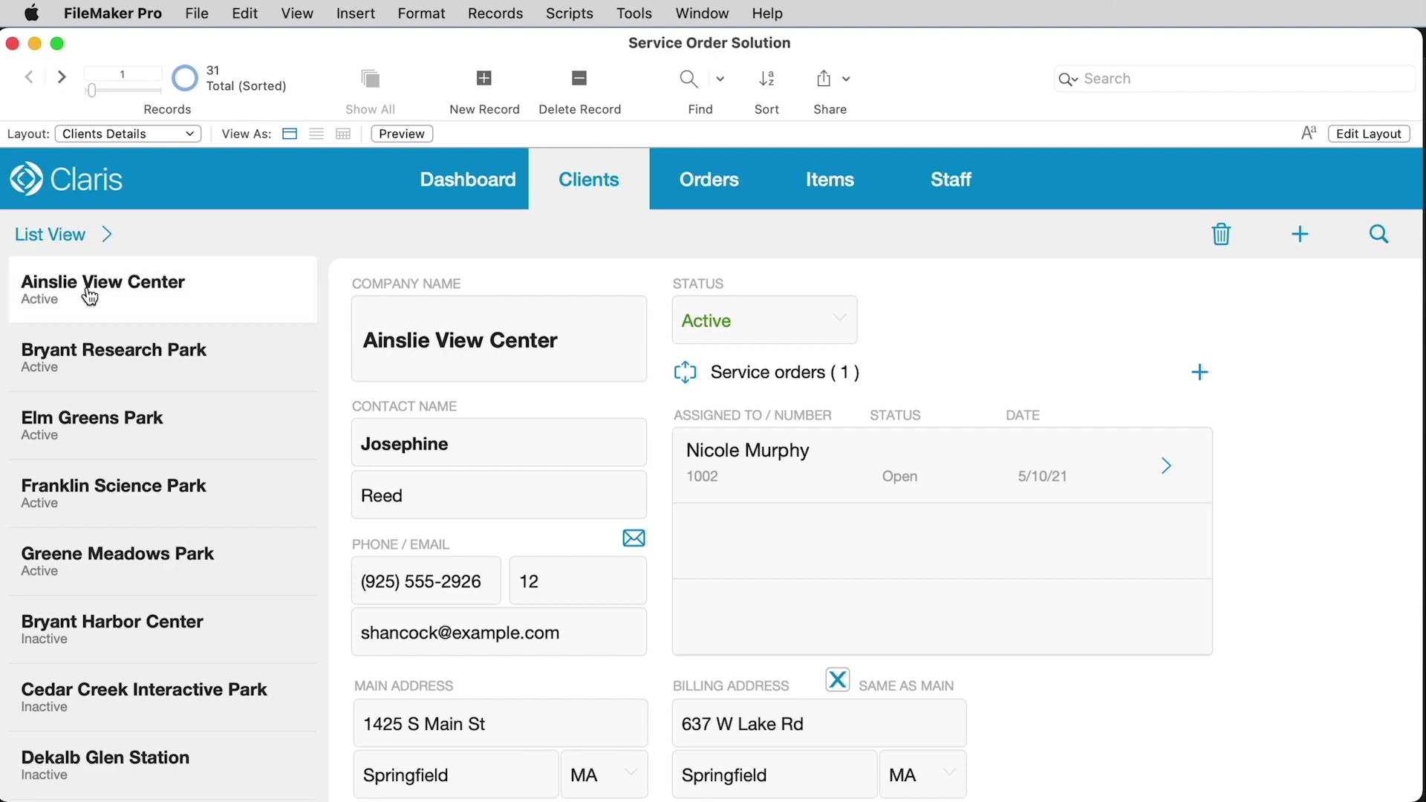
{"action": "left_click", "coordinate": [63, 235]}
{"action": "scroll", "coordinate": [443, 580], "scroll_direction": "down", "scroll_amount": 3}
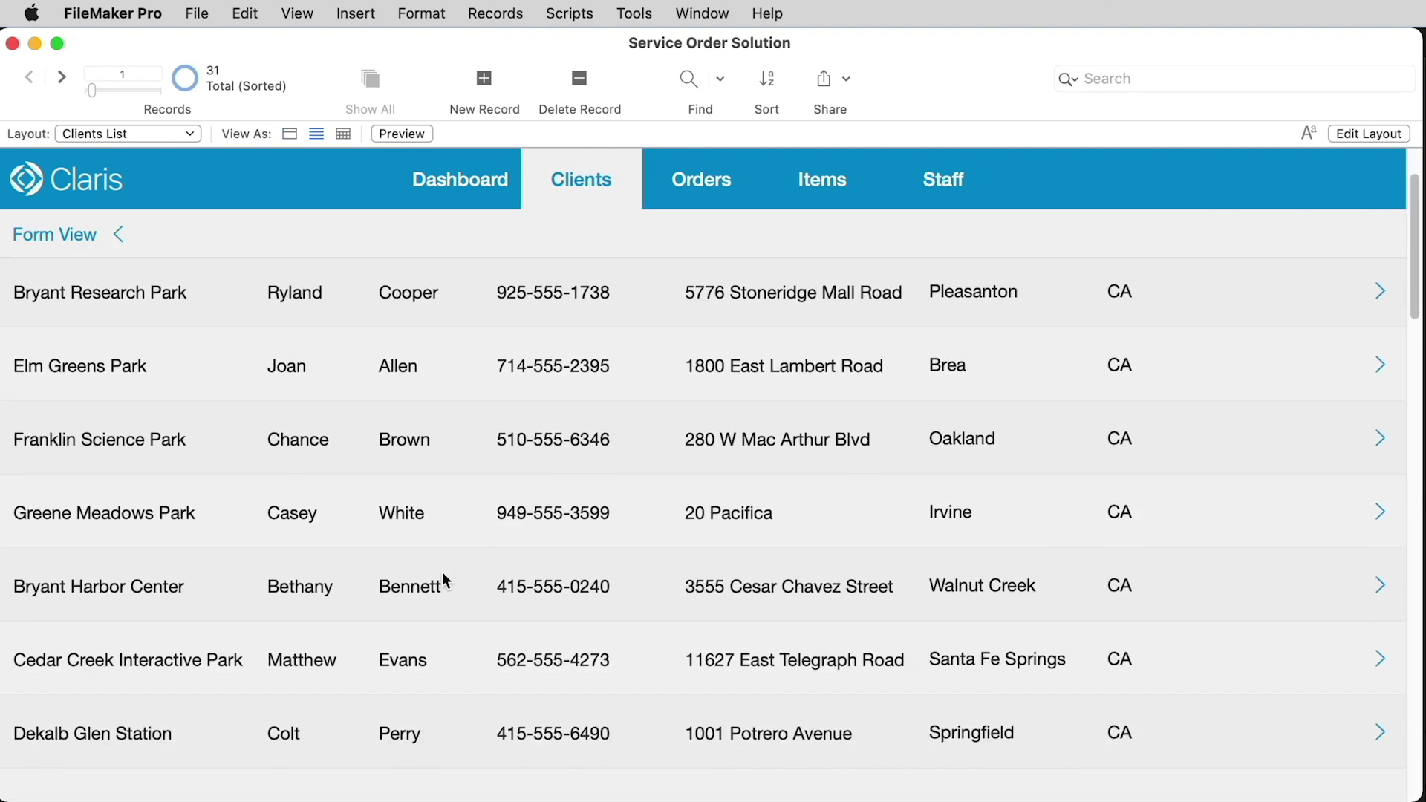
{"action": "scroll", "coordinate": [439, 579], "scroll_direction": "up", "scroll_amount": 3}
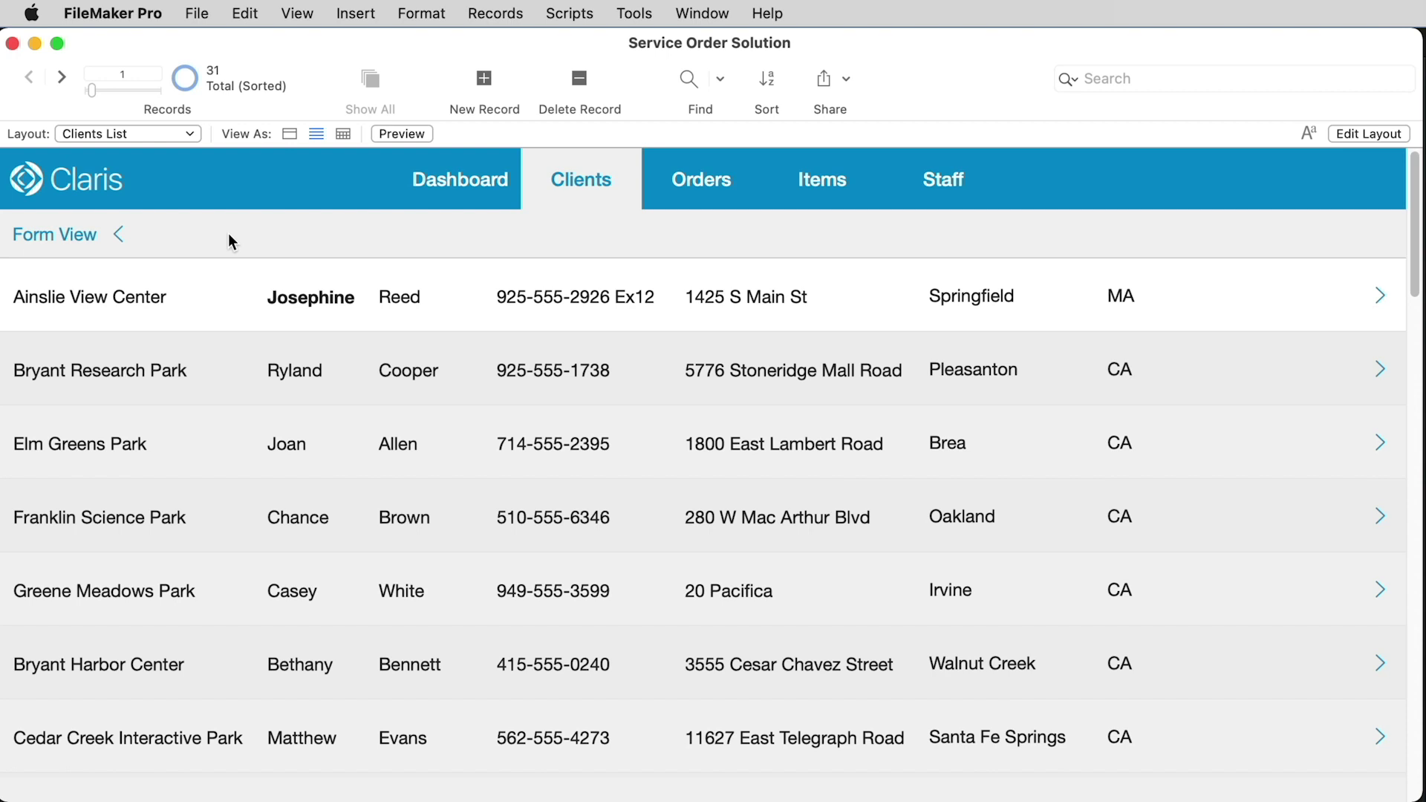
Toggle the Clients List between single-record form view and list view
{"action": "left_click", "coordinate": [304, 14]}
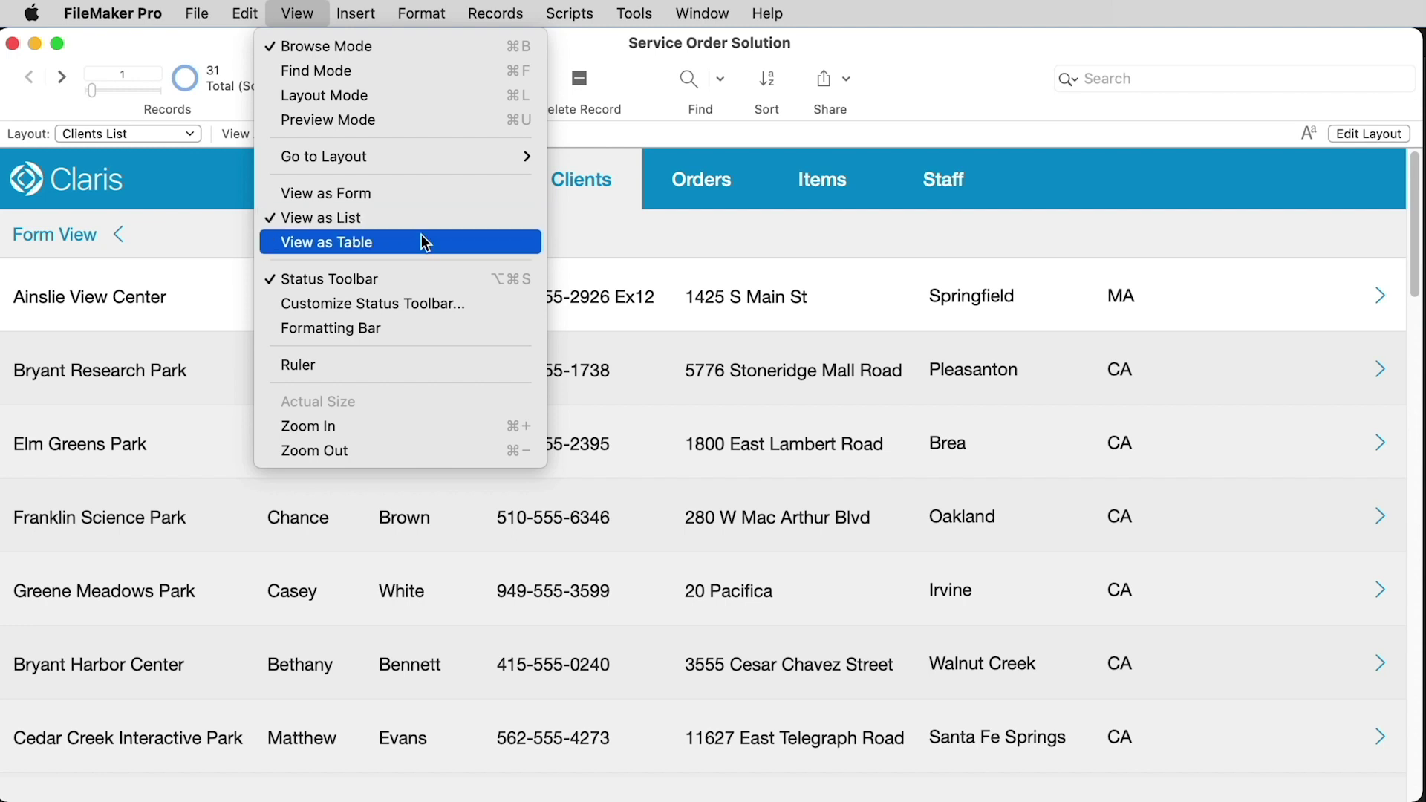
{"action": "left_click", "coordinate": [199, 234]}
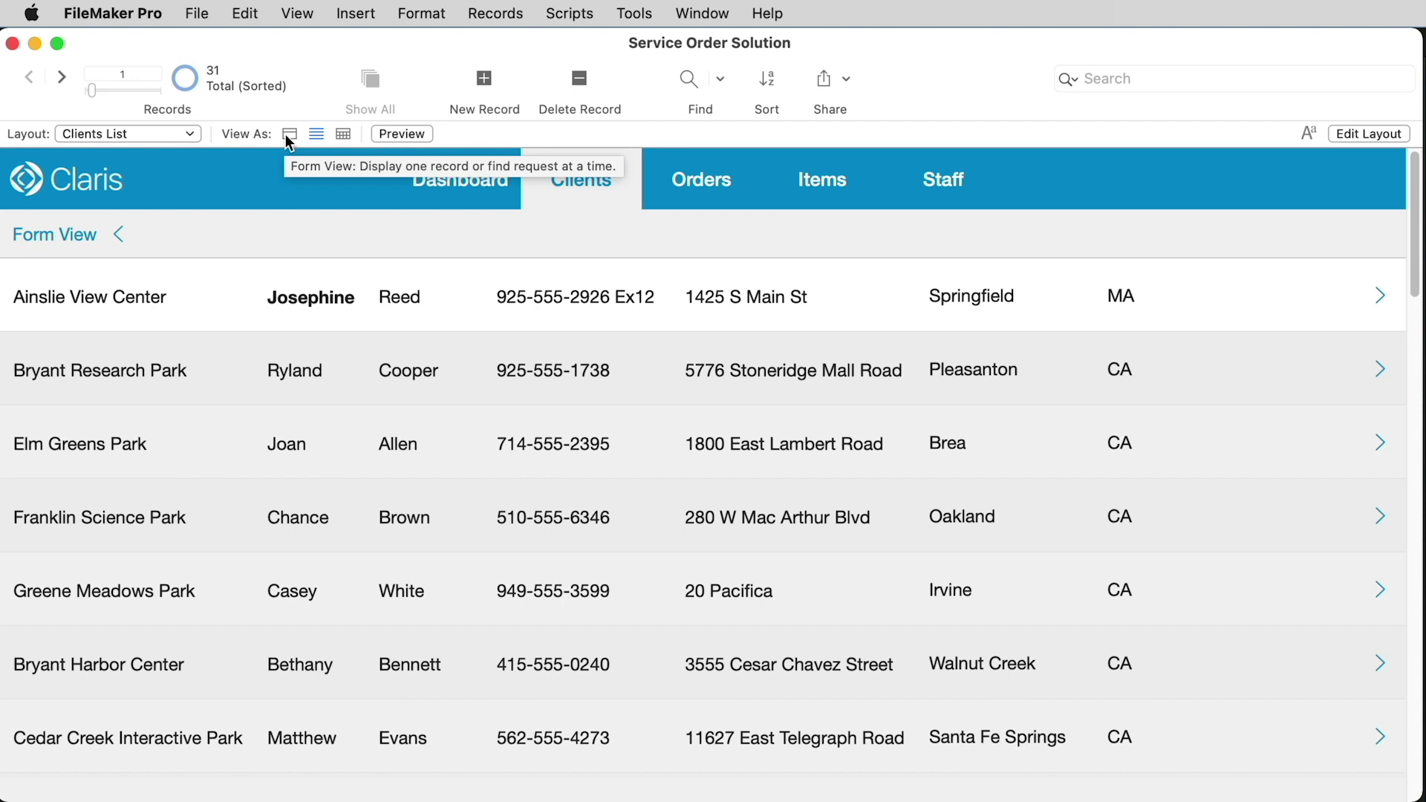
{"action": "left_click", "coordinate": [288, 138]}
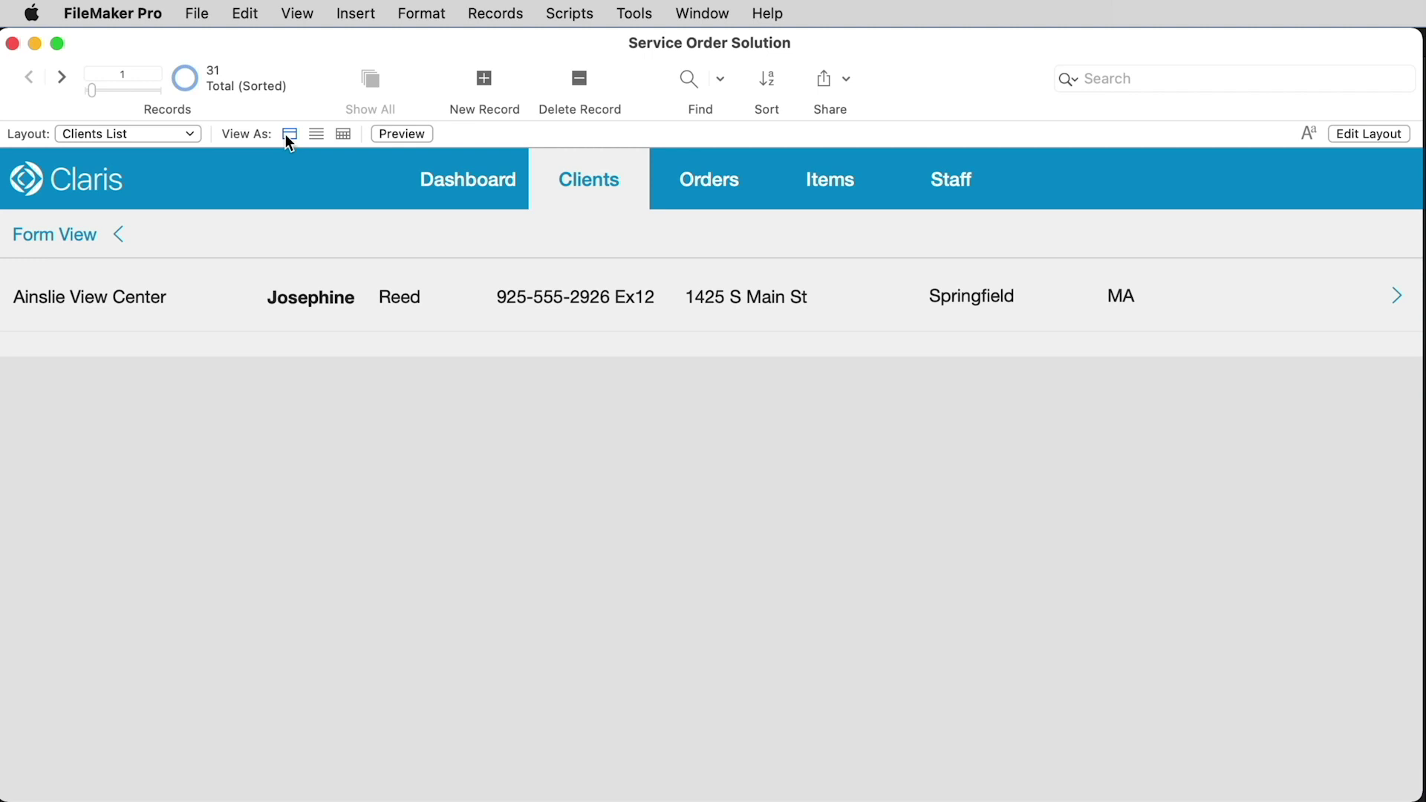
{"action": "left_click", "coordinate": [93, 237]}
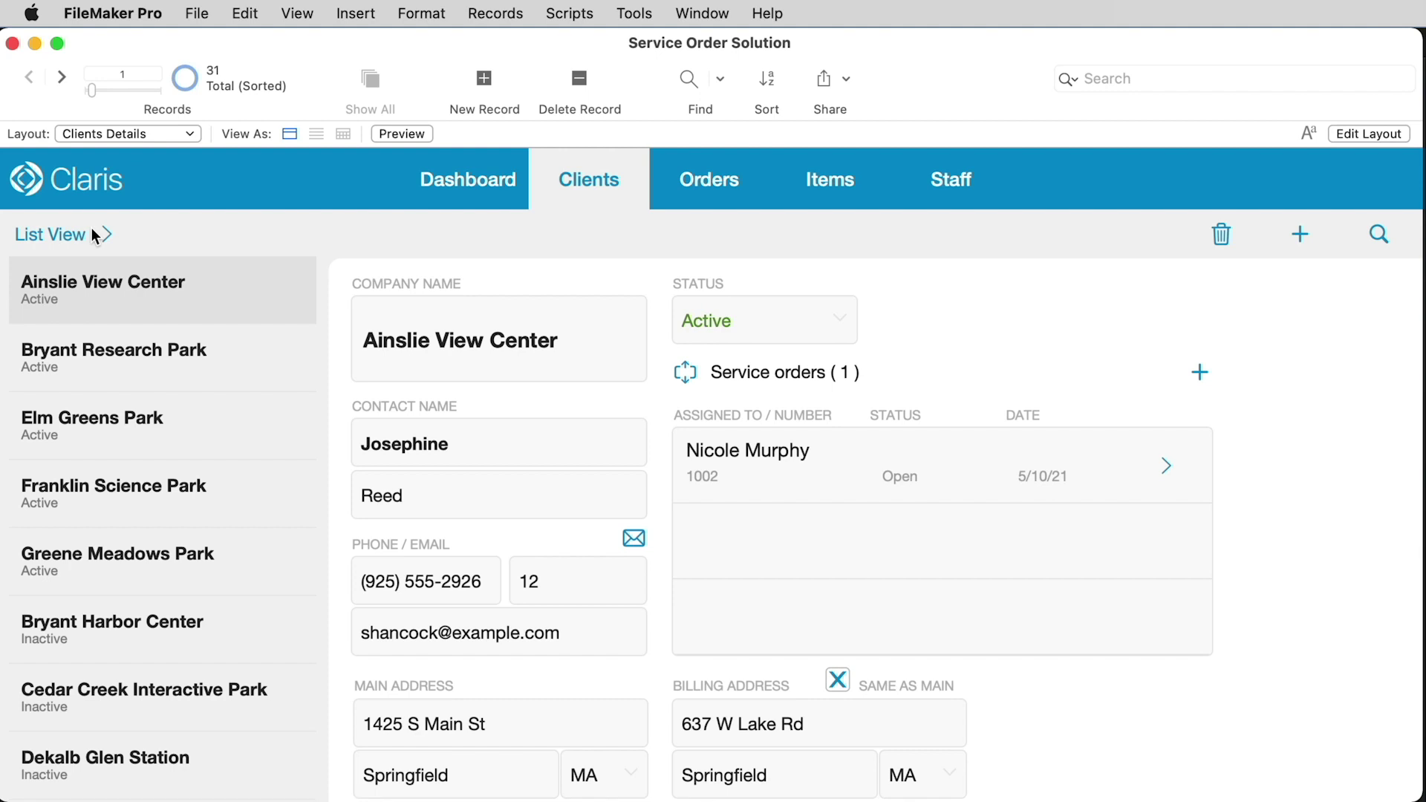
{"action": "left_click", "coordinate": [94, 236]}
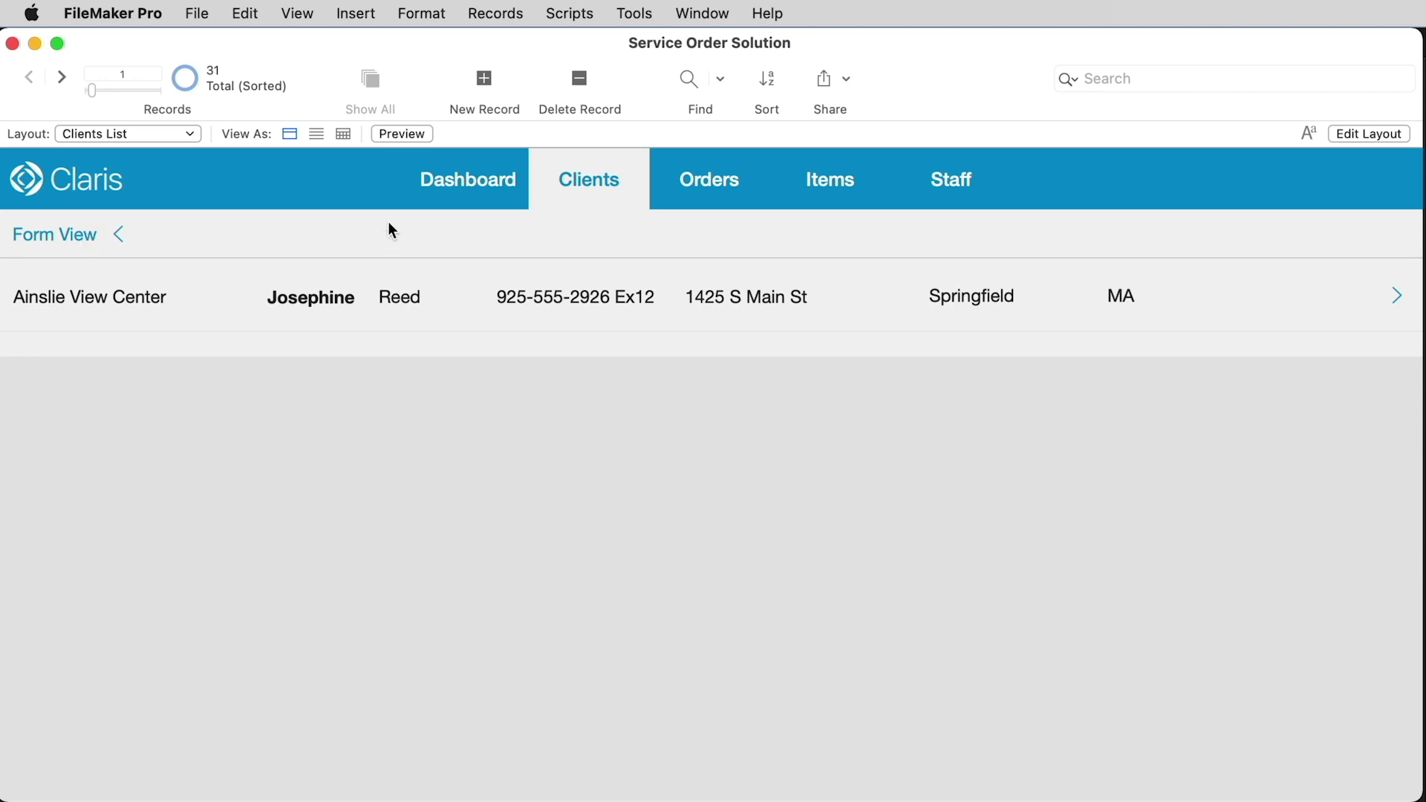
{"action": "left_click", "coordinate": [316, 135]}
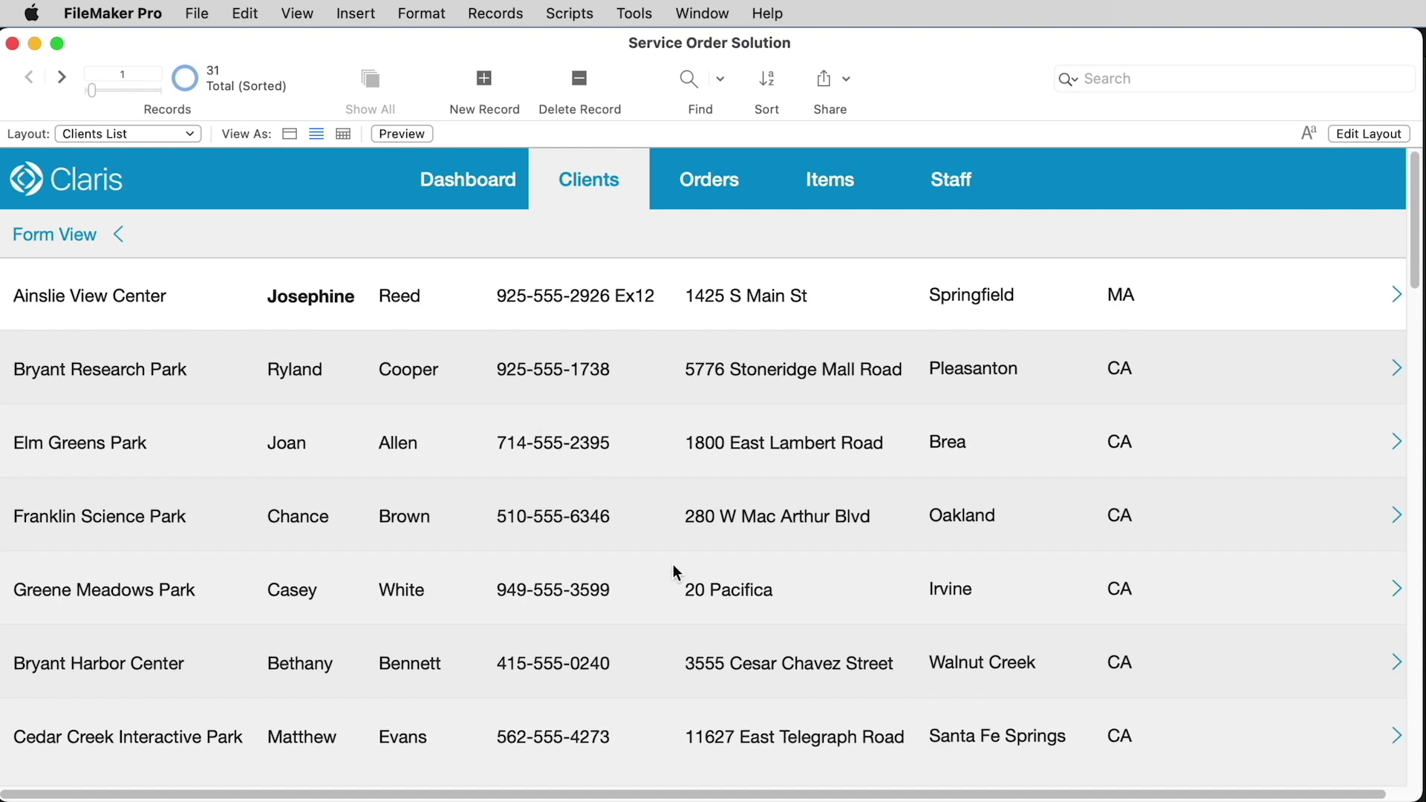
Scroll the client list and select the Bryant Research Park row as record 2
{"action": "scroll", "coordinate": [673, 565], "scroll_direction": "down", "scroll_amount": 3}
{"action": "scroll", "coordinate": [672, 564], "scroll_direction": "down", "scroll_amount": 2}
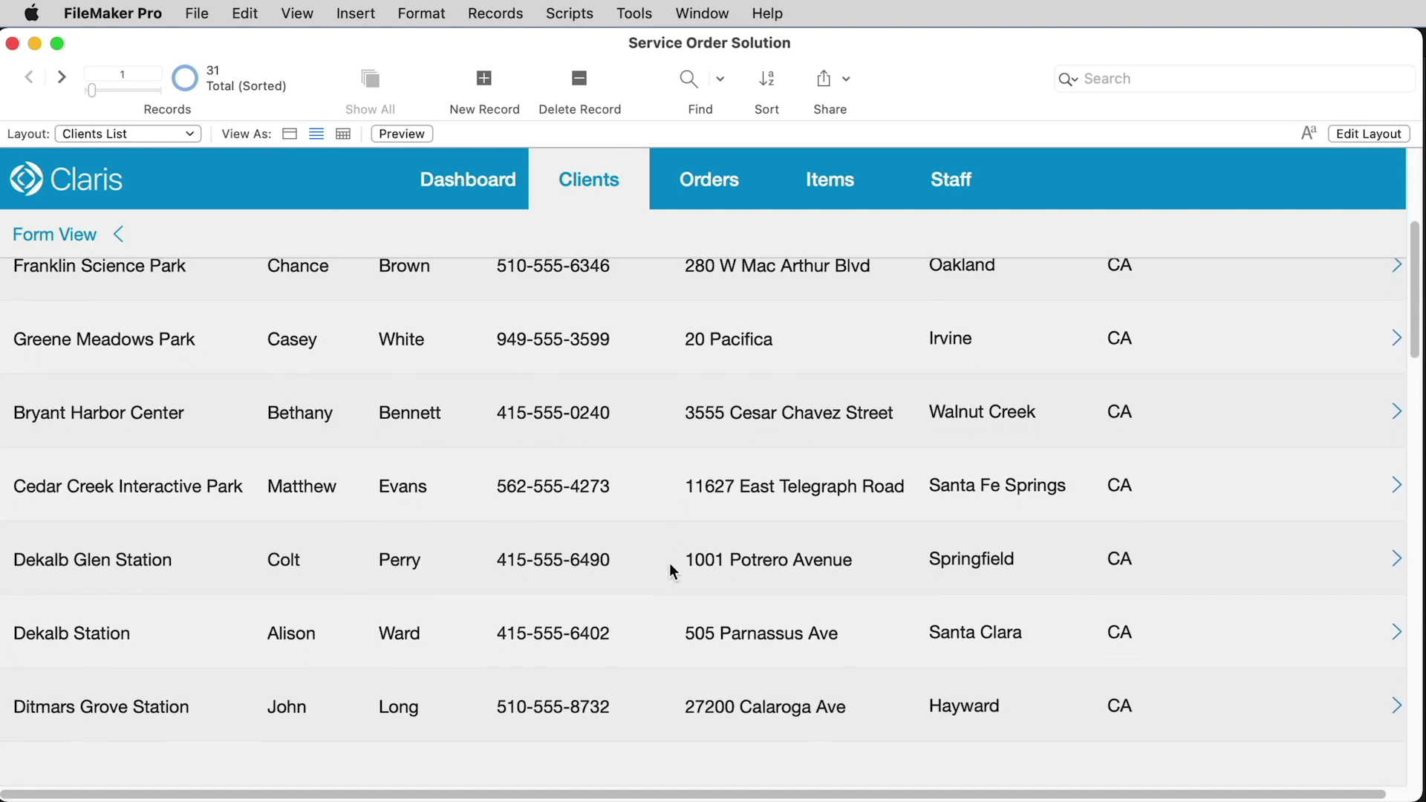
{"action": "scroll", "coordinate": [669, 568], "scroll_direction": "up", "scroll_amount": 2}
{"action": "scroll", "coordinate": [669, 572], "scroll_direction": "up", "scroll_amount": 3}
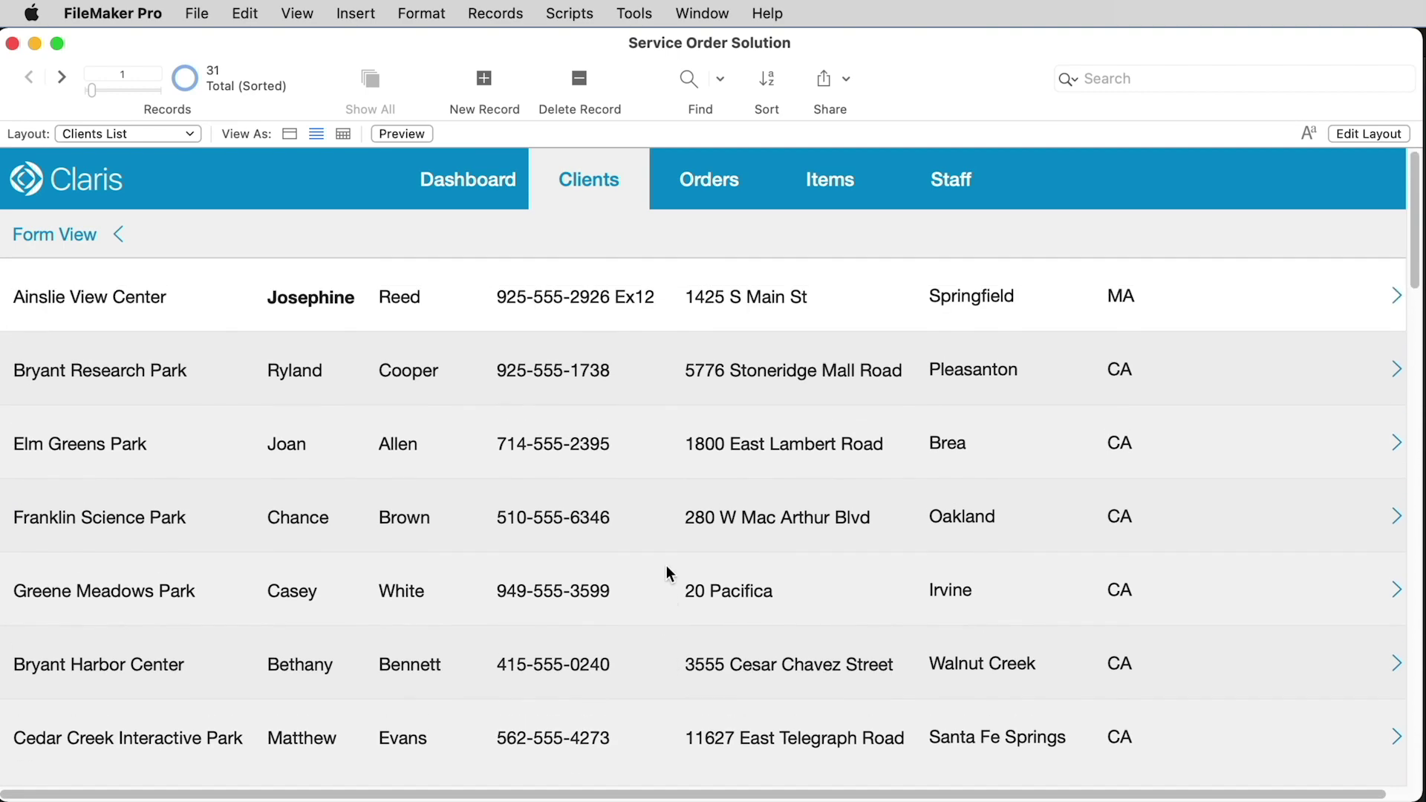
{"action": "scroll", "coordinate": [668, 573], "scroll_direction": "down", "scroll_amount": 3}
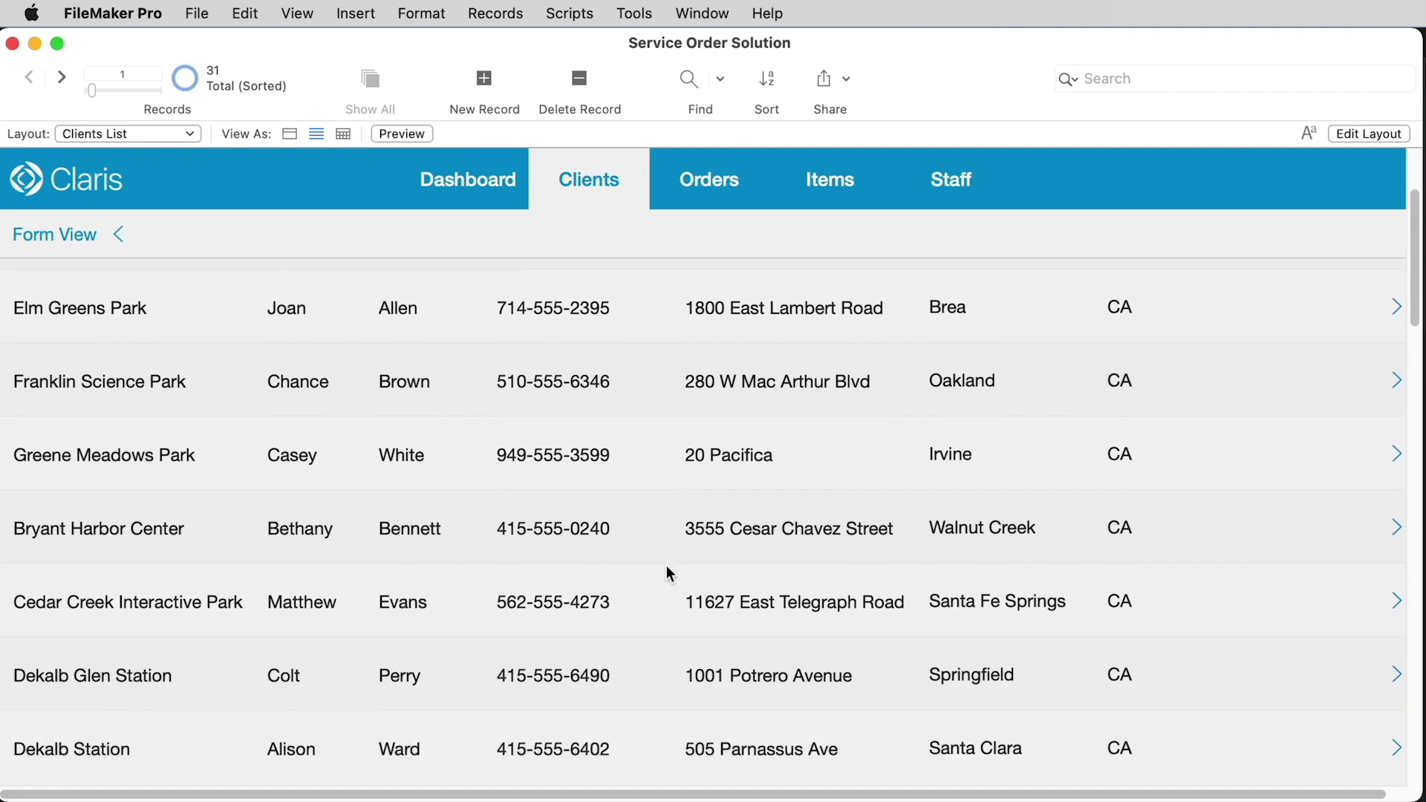
{"action": "scroll", "coordinate": [665, 572], "scroll_direction": "up", "scroll_amount": 3}
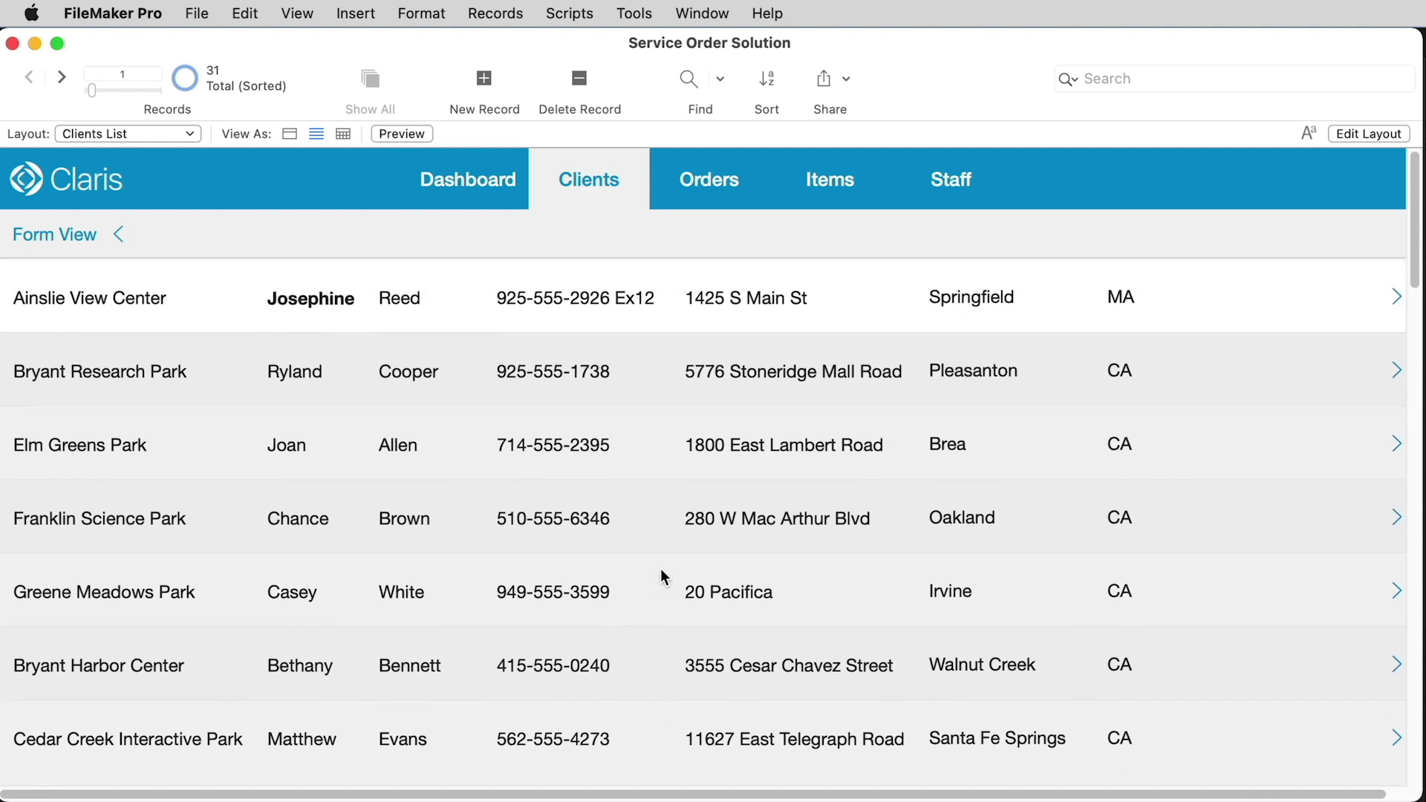
{"action": "left_click", "coordinate": [431, 374]}
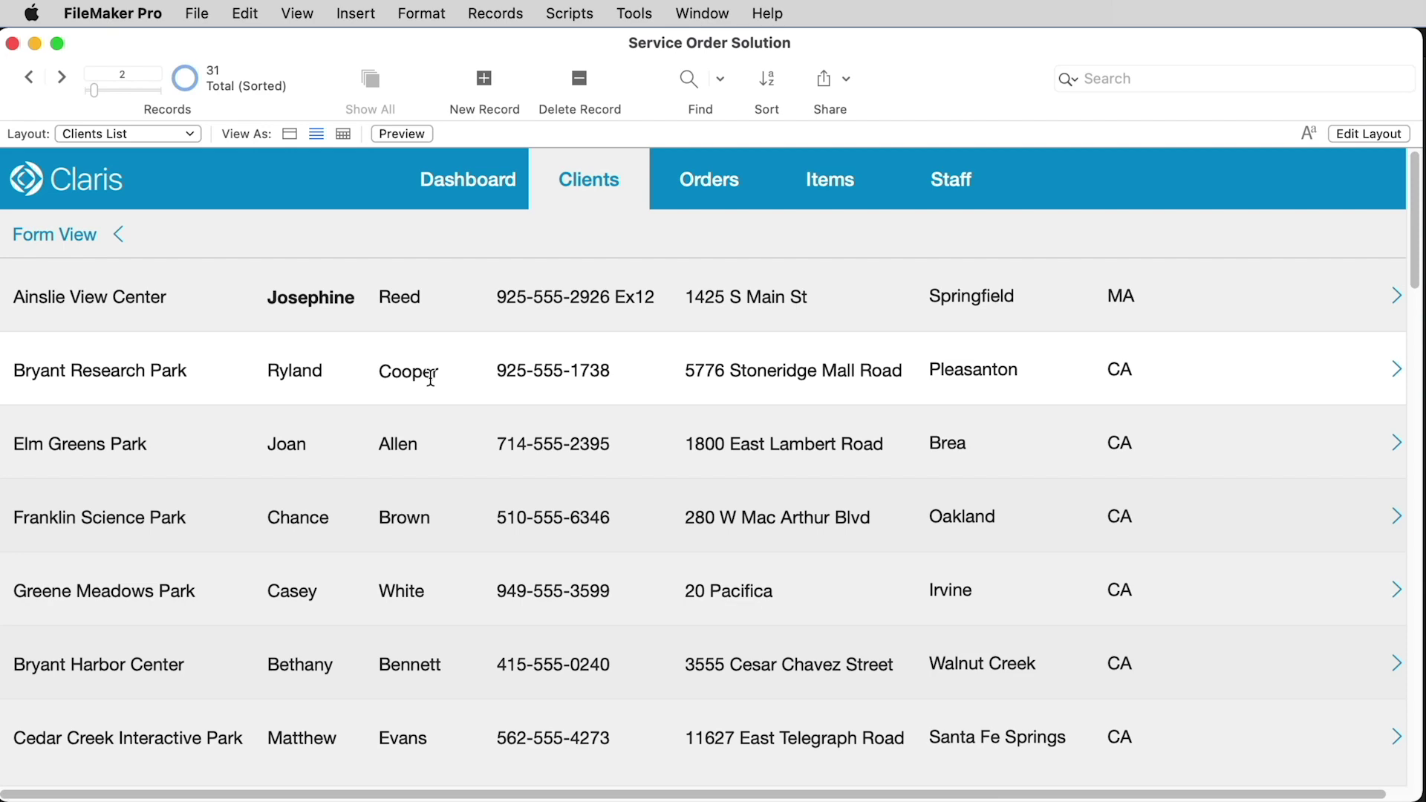
{"action": "left_click", "coordinate": [345, 135]}
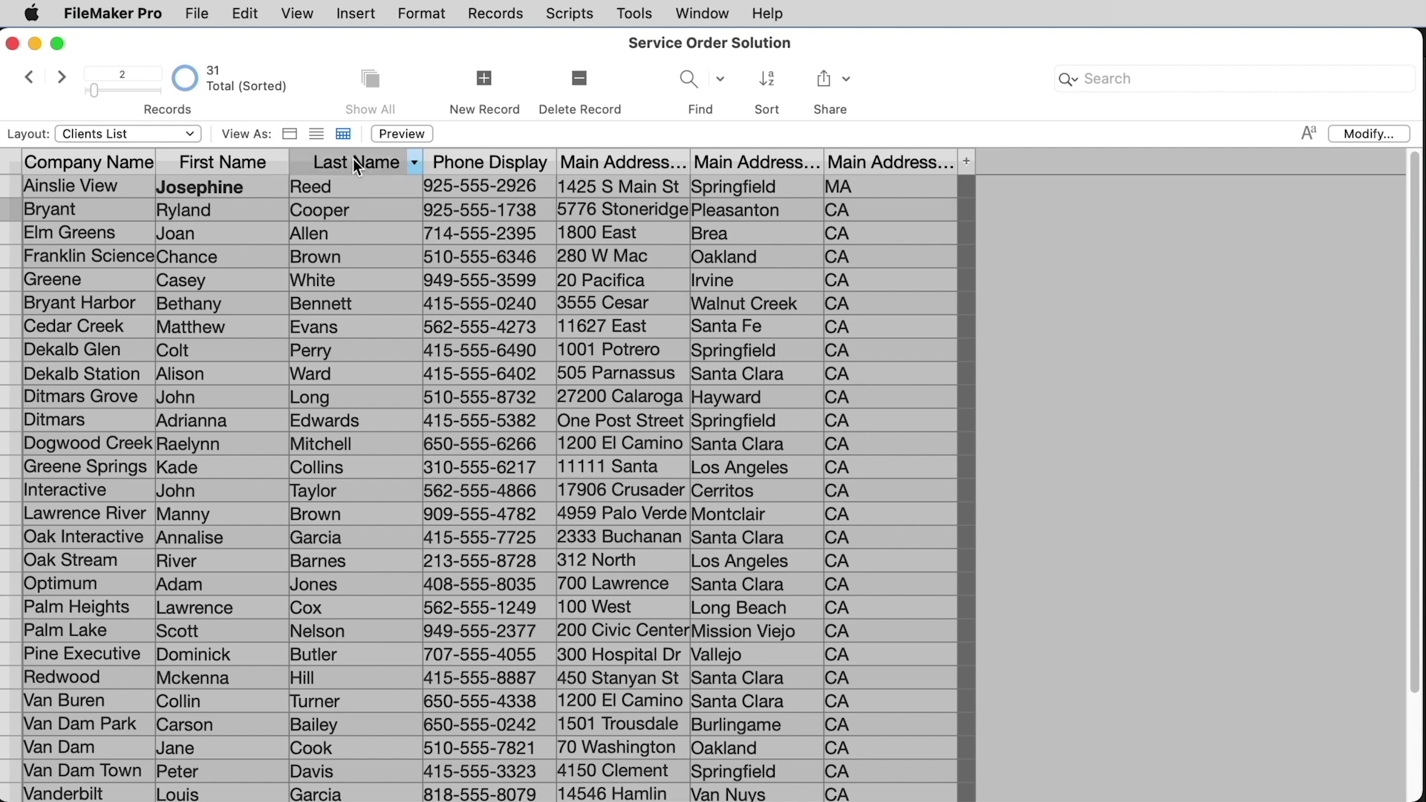
{"action": "left_click", "coordinate": [113, 234]}
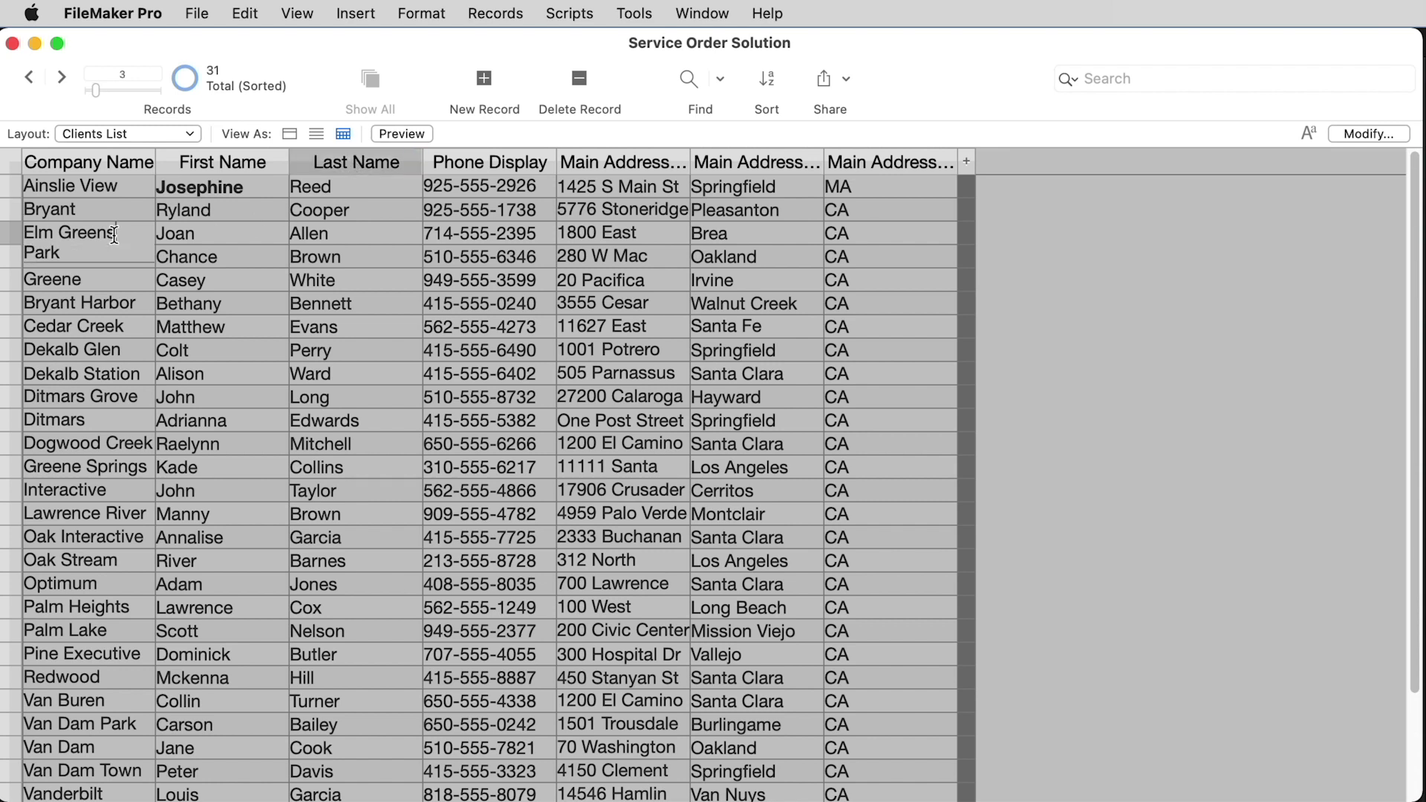
{"action": "left_click", "coordinate": [415, 163]}
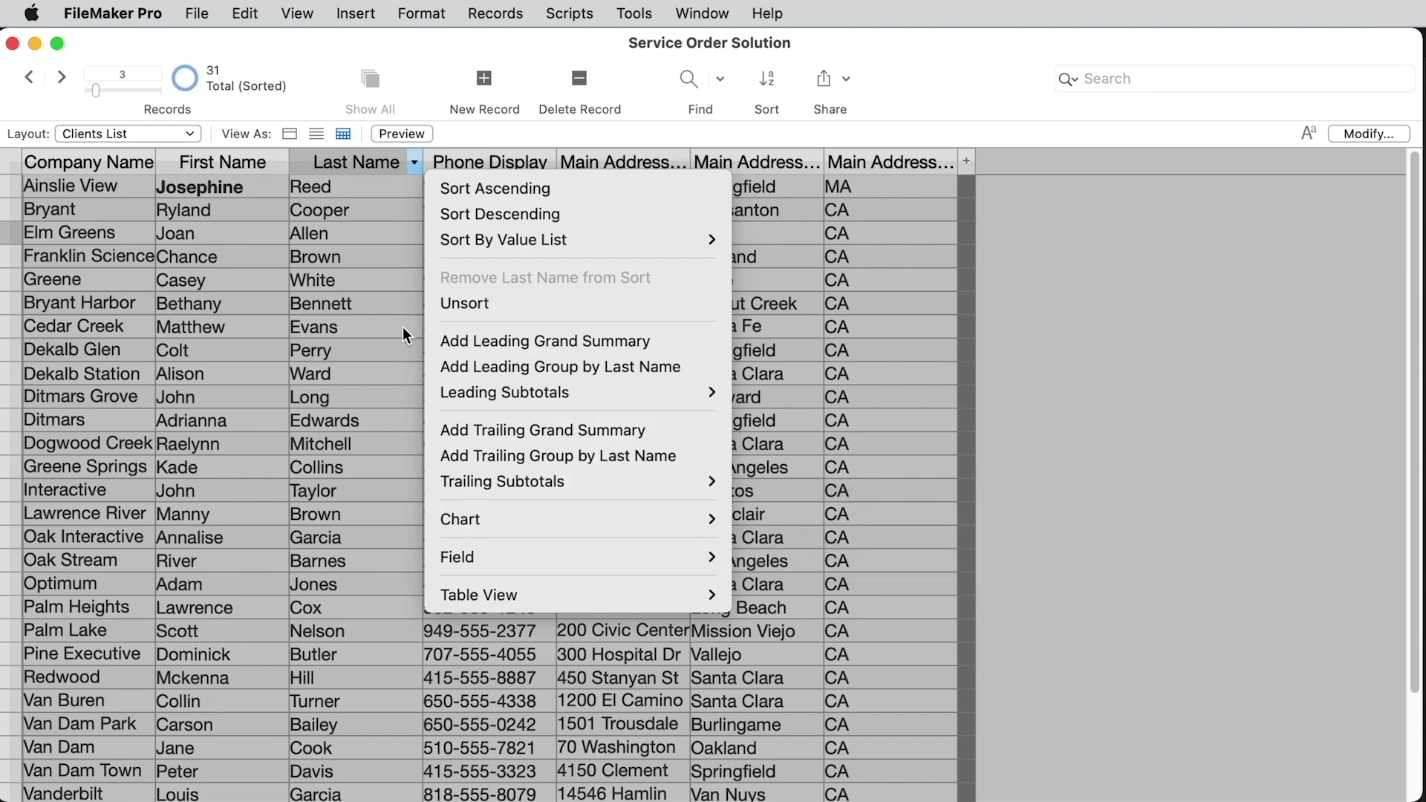
{"action": "left_click", "coordinate": [385, 312]}
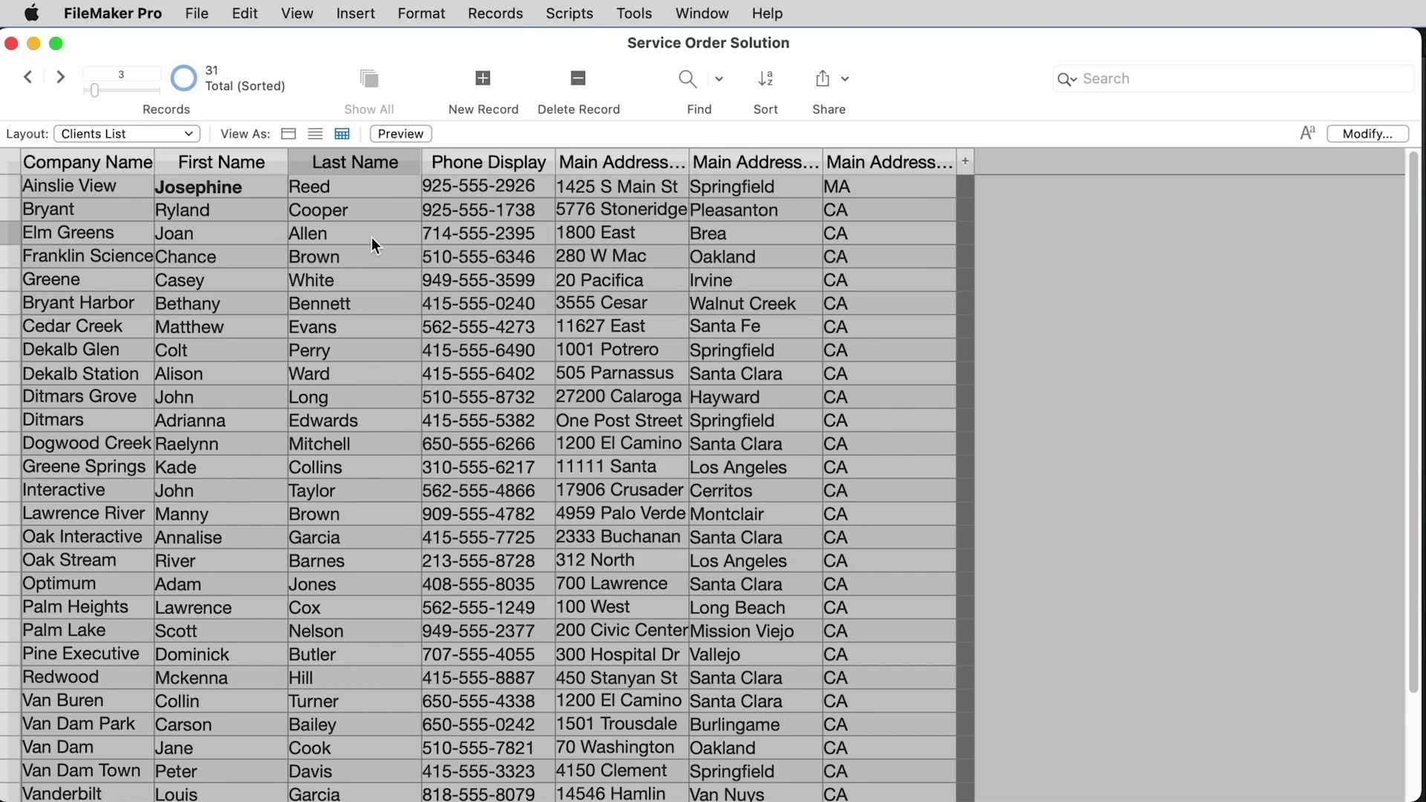
{"action": "left_click", "coordinate": [318, 135]}
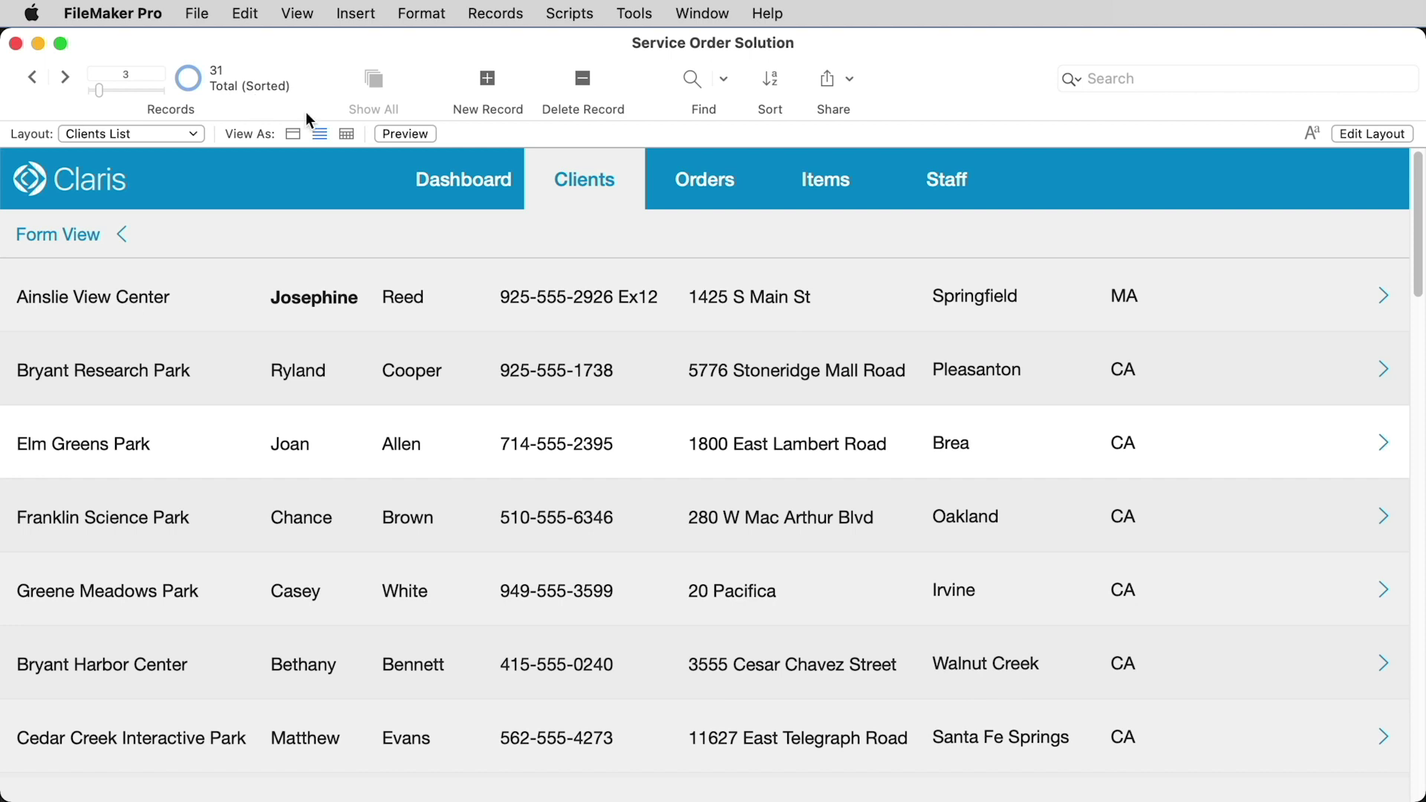
Check the Orders tab, then omit Elm Greens Park so 30 of 31 records remain
{"action": "left_click", "coordinate": [718, 187]}
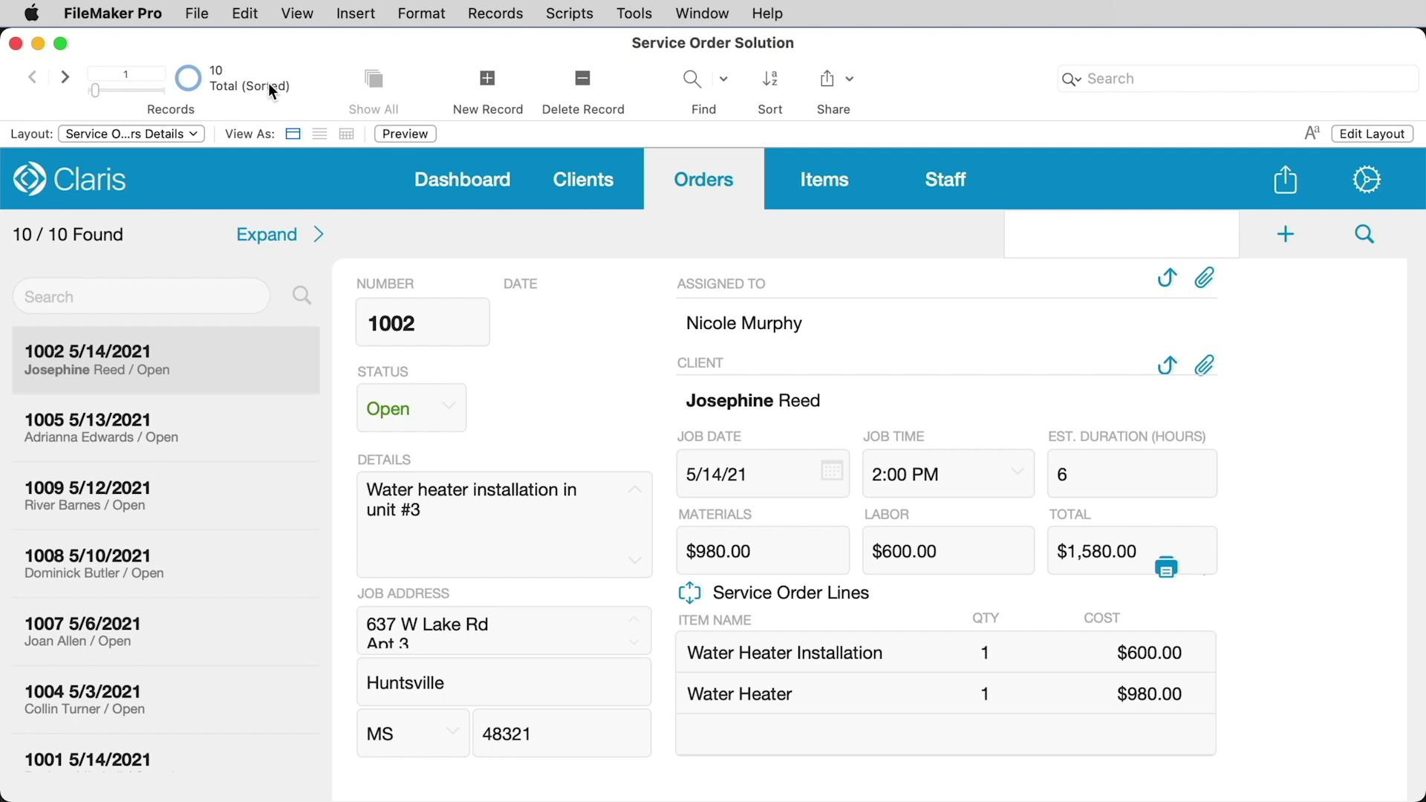
{"action": "left_click", "coordinate": [586, 182]}
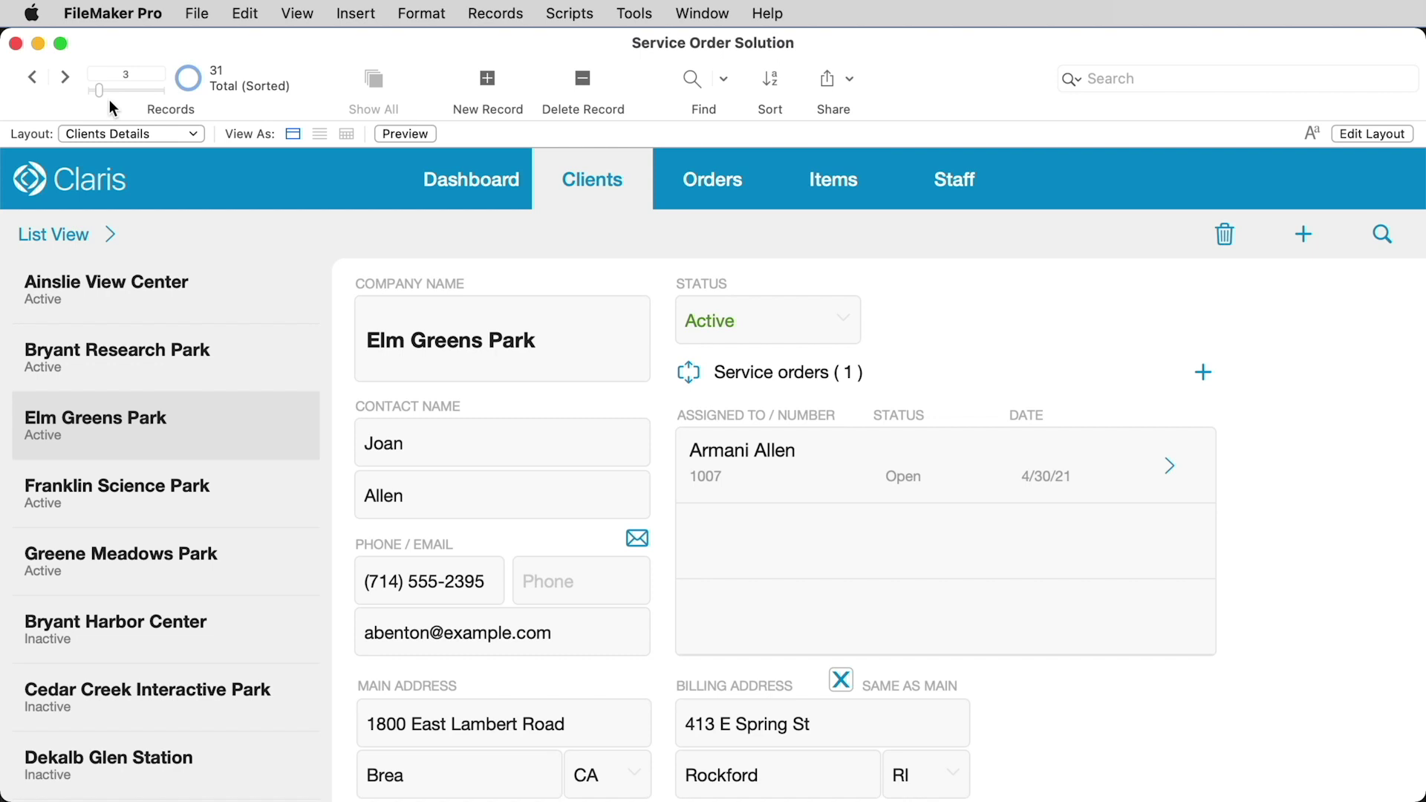
{"action": "left_click", "coordinate": [496, 14]}
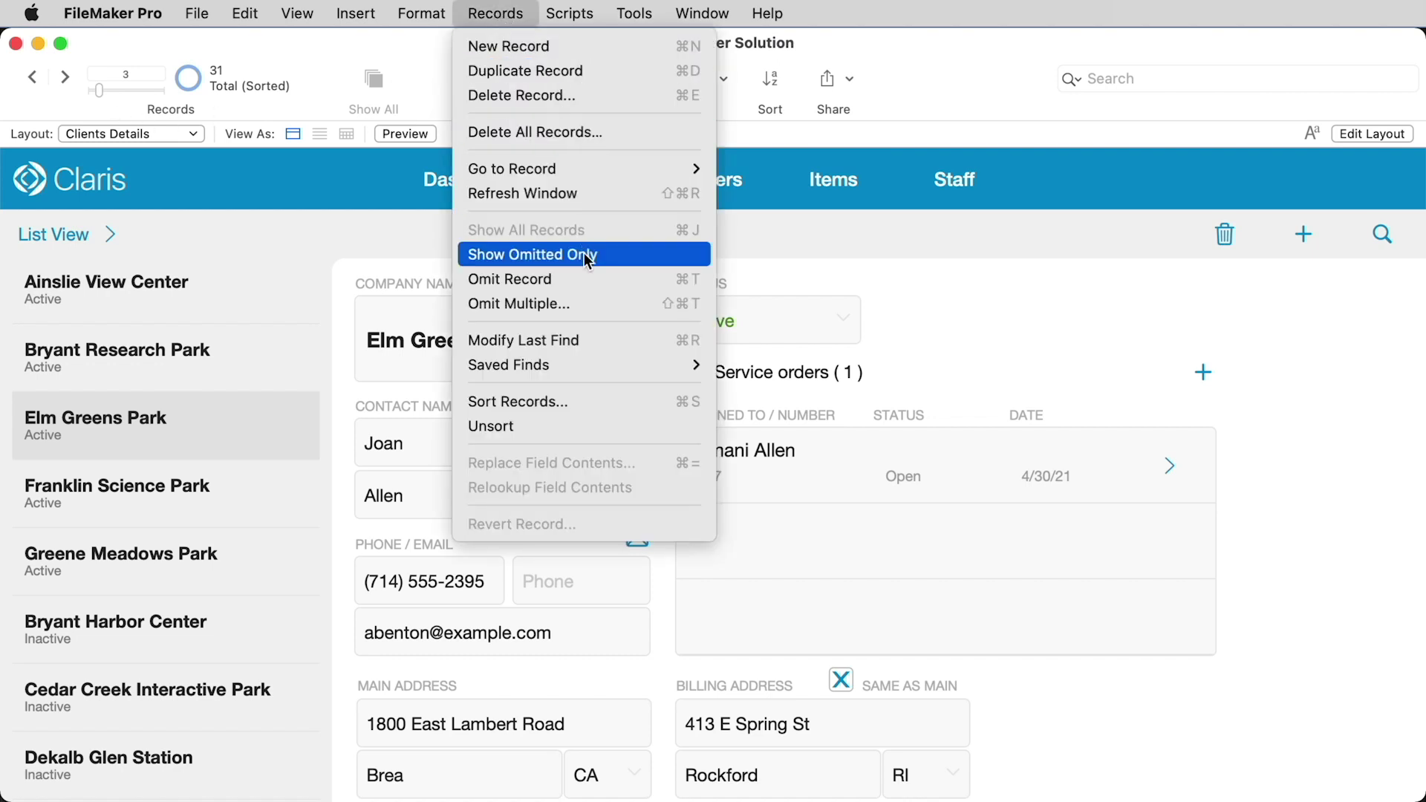
{"action": "left_click", "coordinate": [579, 277]}
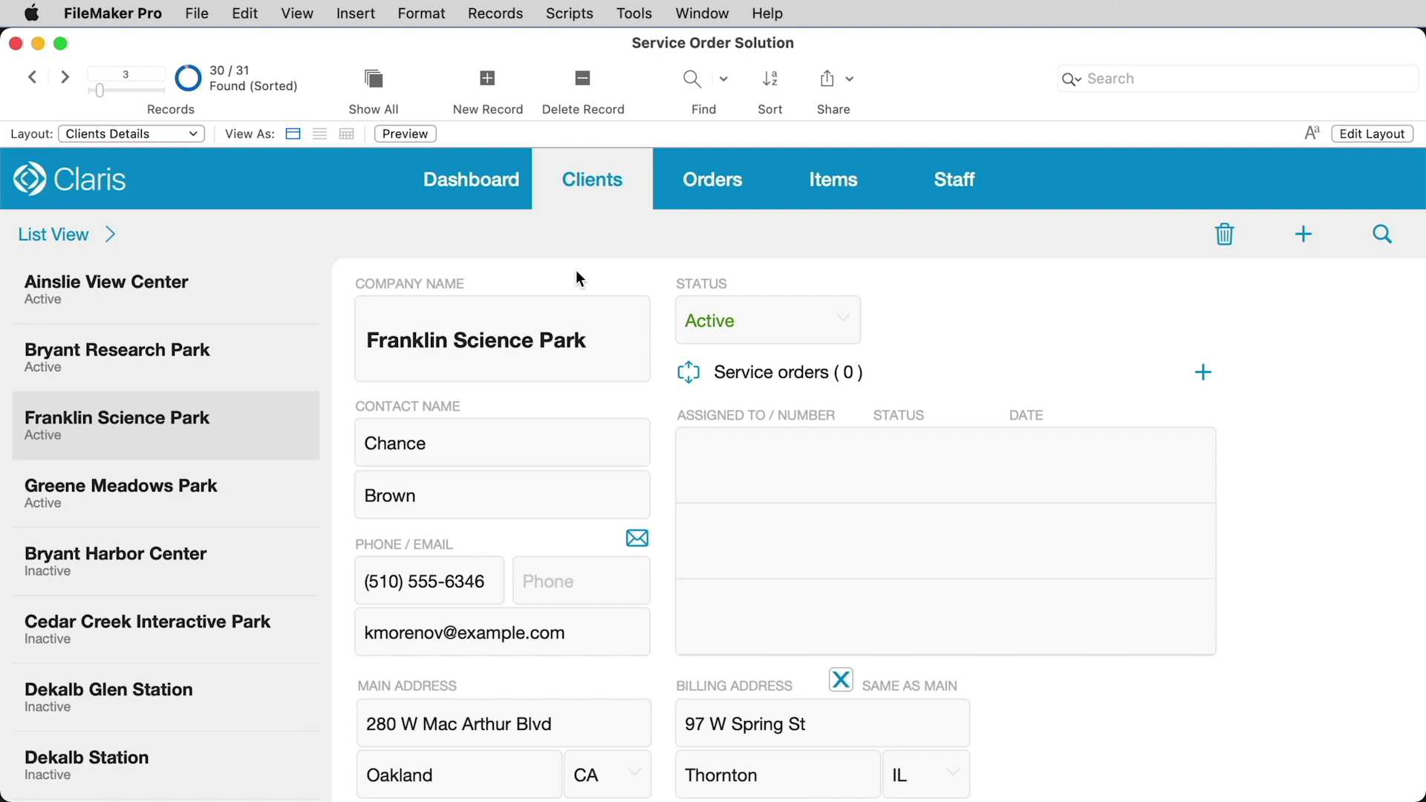
Open the Sort Records settings, select Status, and cancel without sorting
{"action": "left_click", "coordinate": [197, 13]}
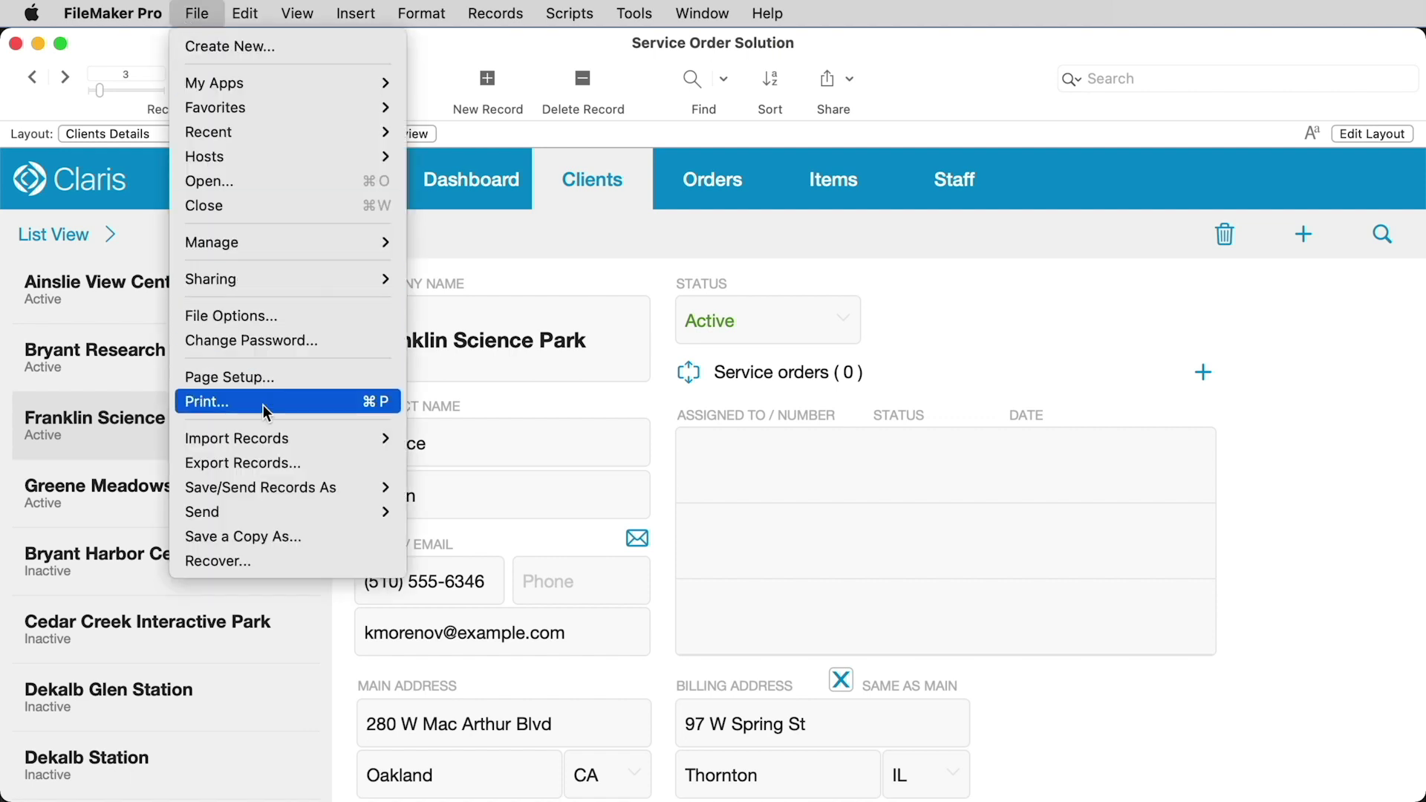
{"action": "left_click", "coordinate": [55, 109]}
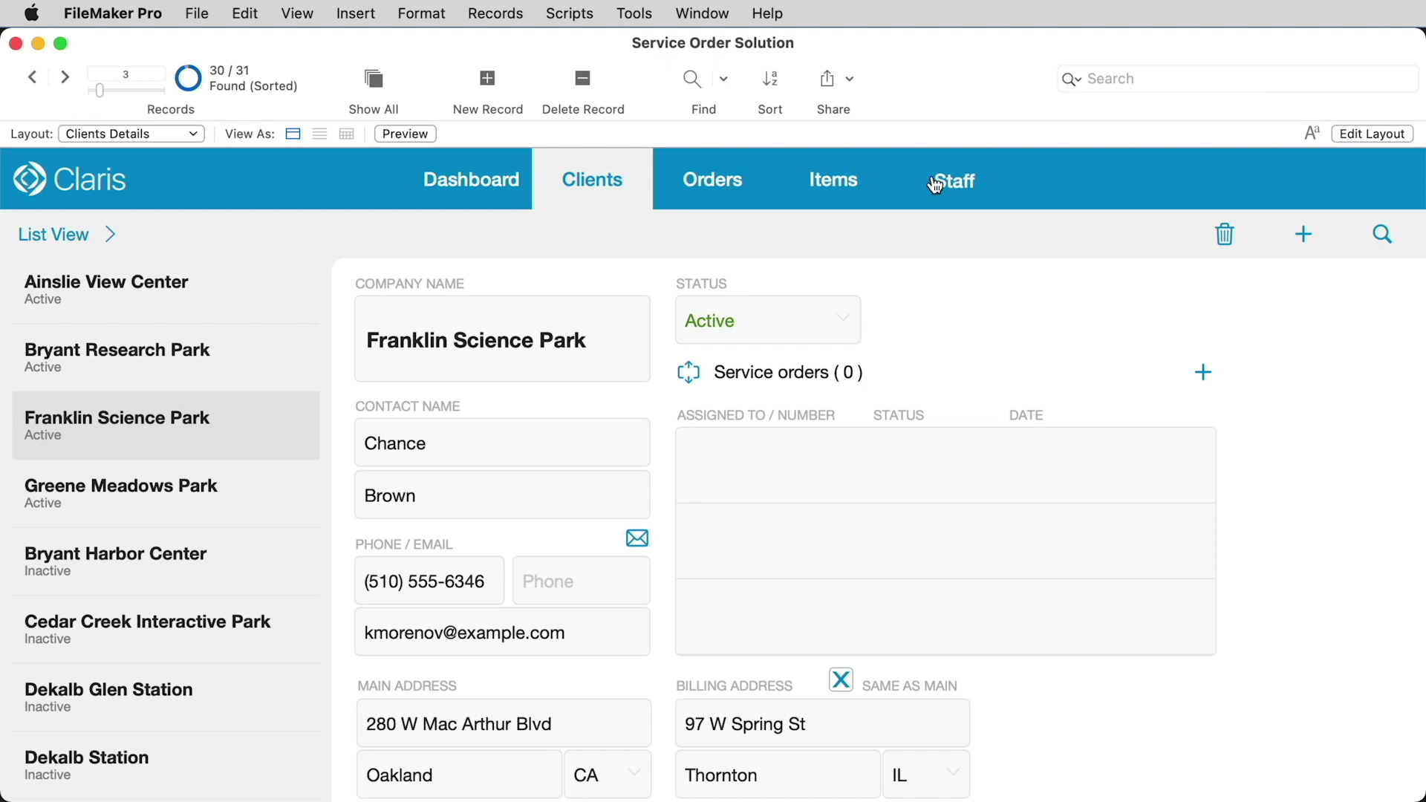
{"action": "left_click", "coordinate": [773, 79]}
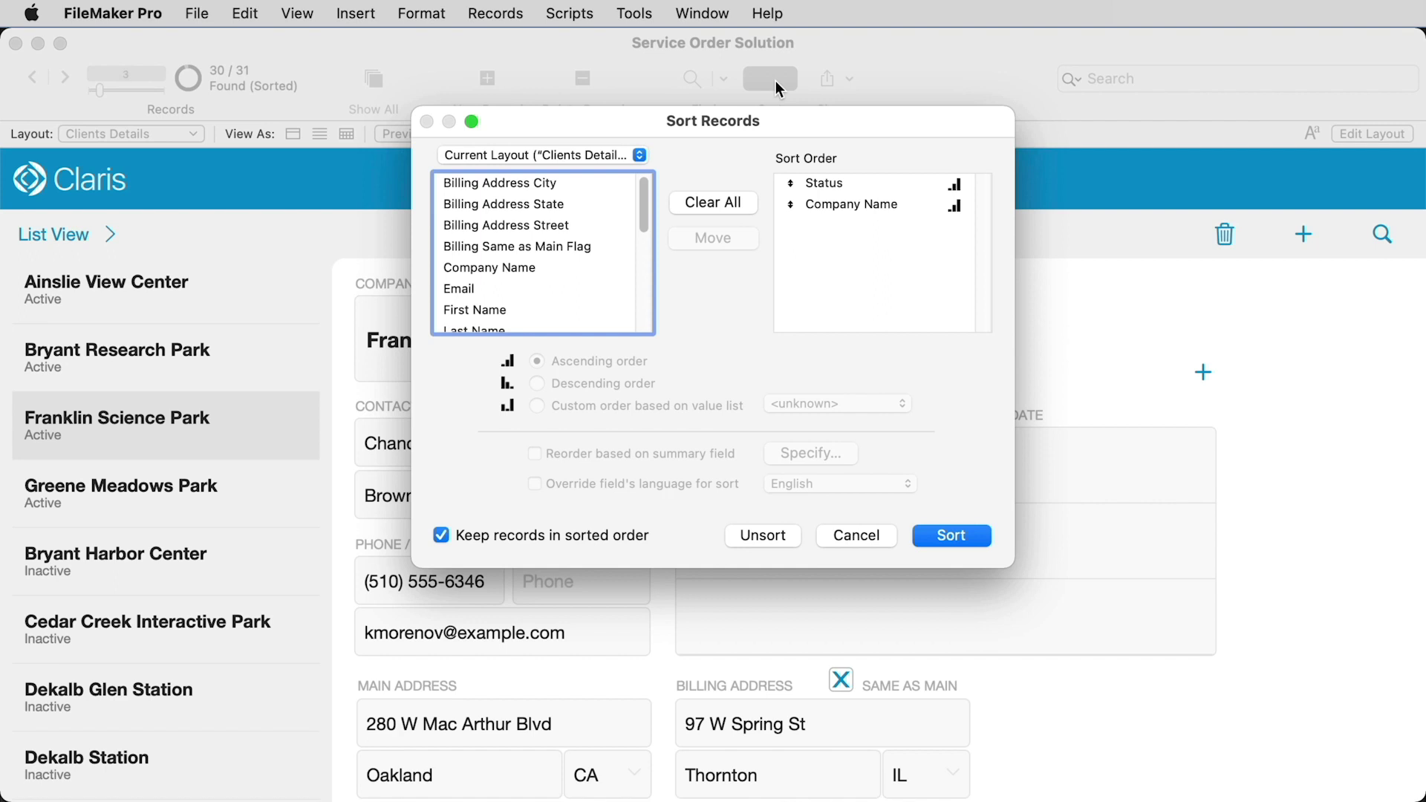
{"action": "left_click", "coordinate": [833, 183]}
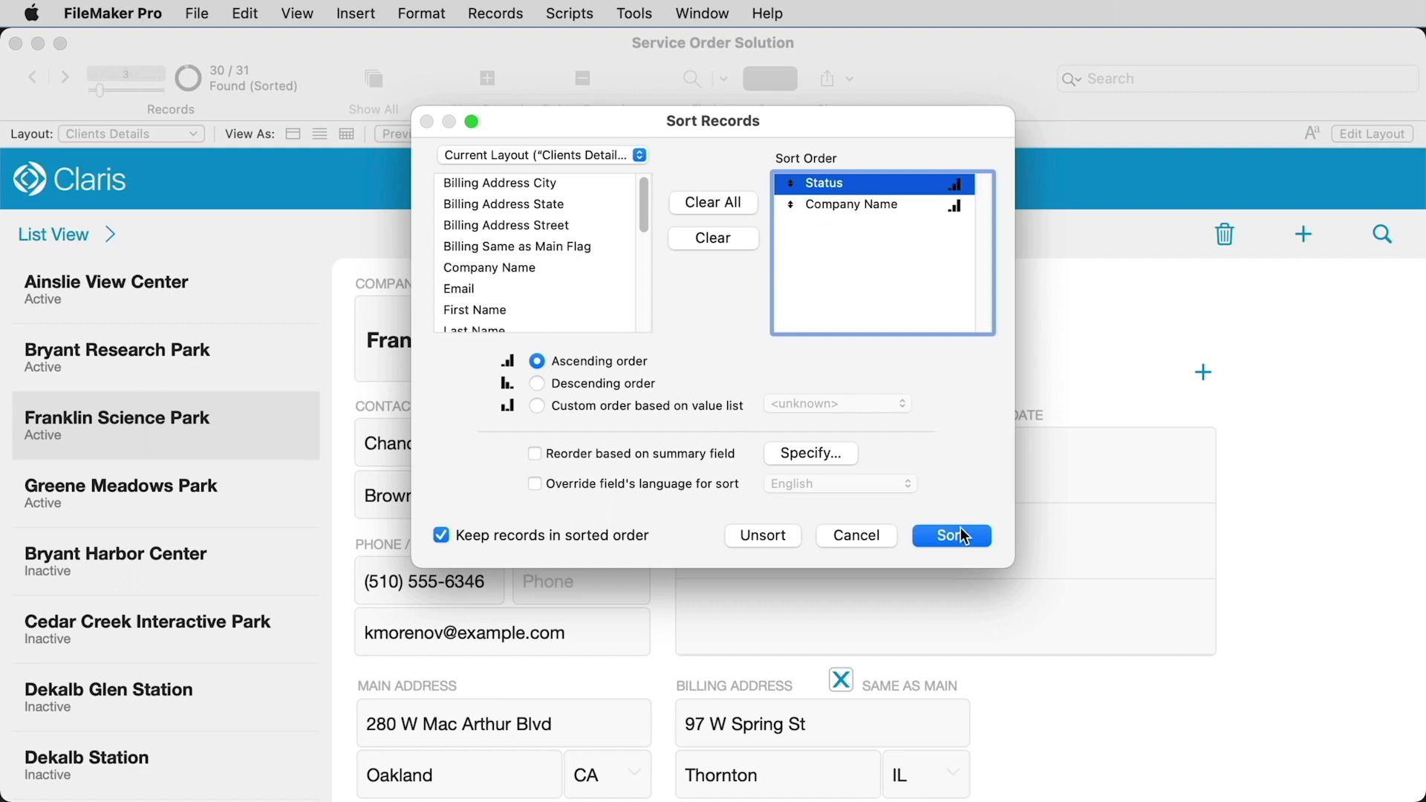
{"action": "left_click", "coordinate": [876, 535]}
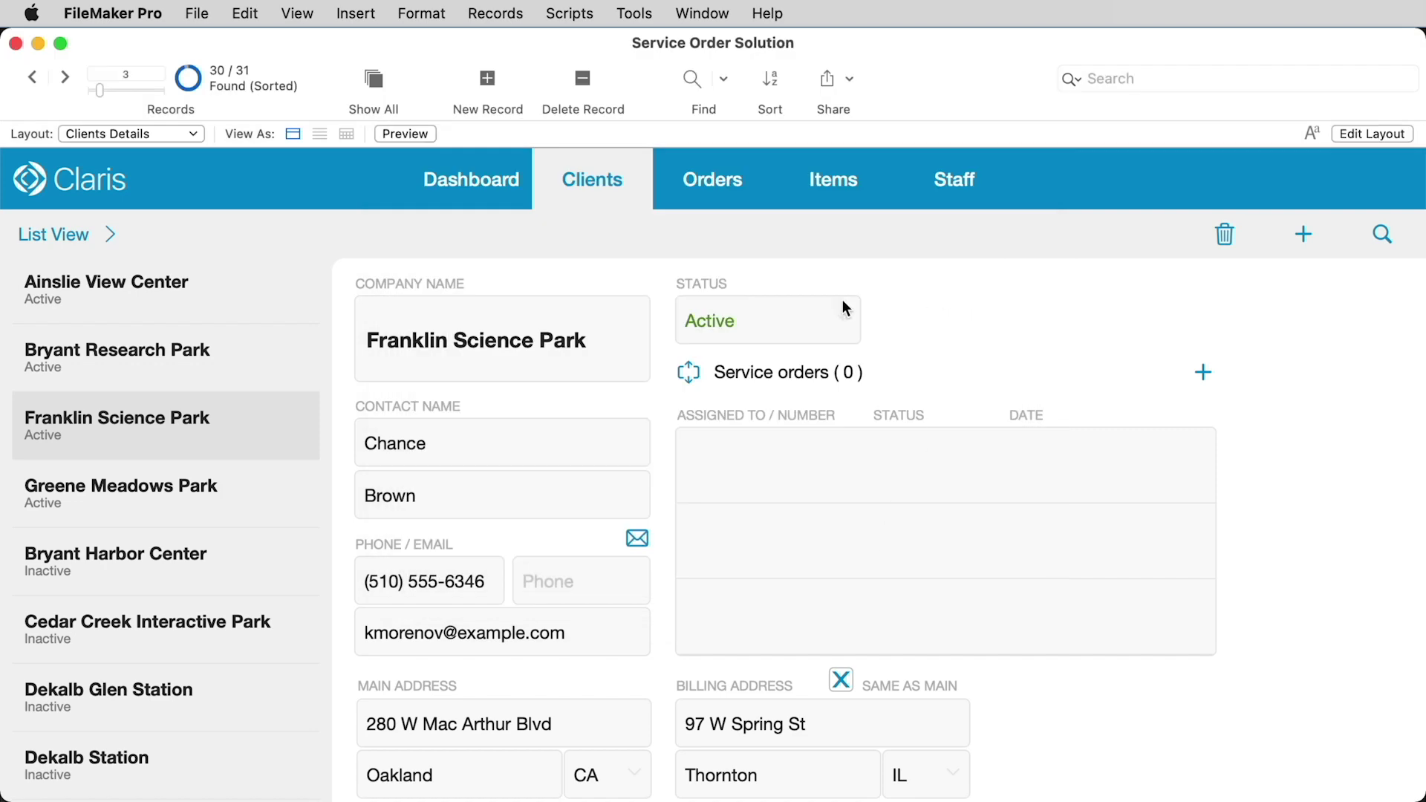
Sort the client list by Status and Company Name, then show all 31 records unsorted
{"action": "left_click", "coordinate": [87, 236]}
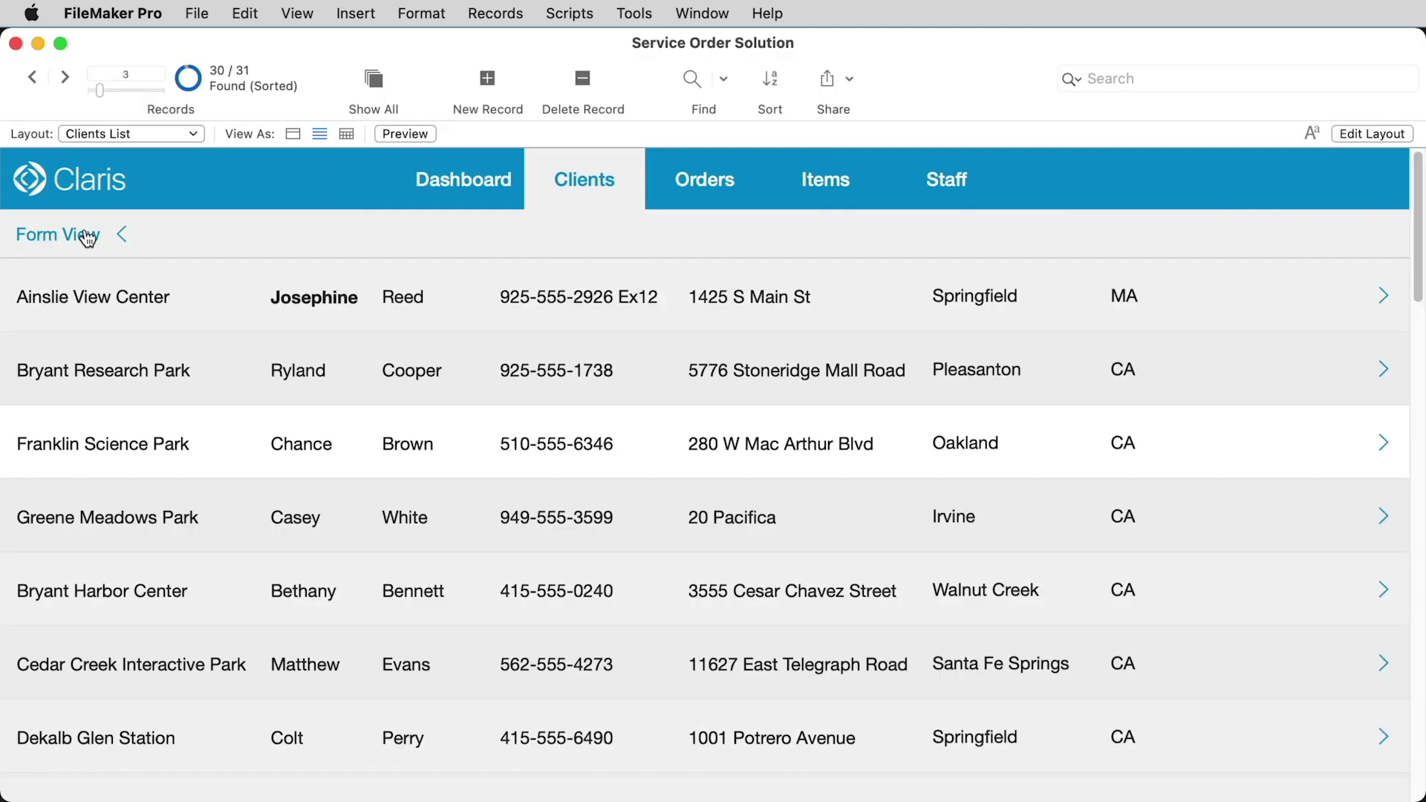
{"action": "left_click", "coordinate": [766, 85]}
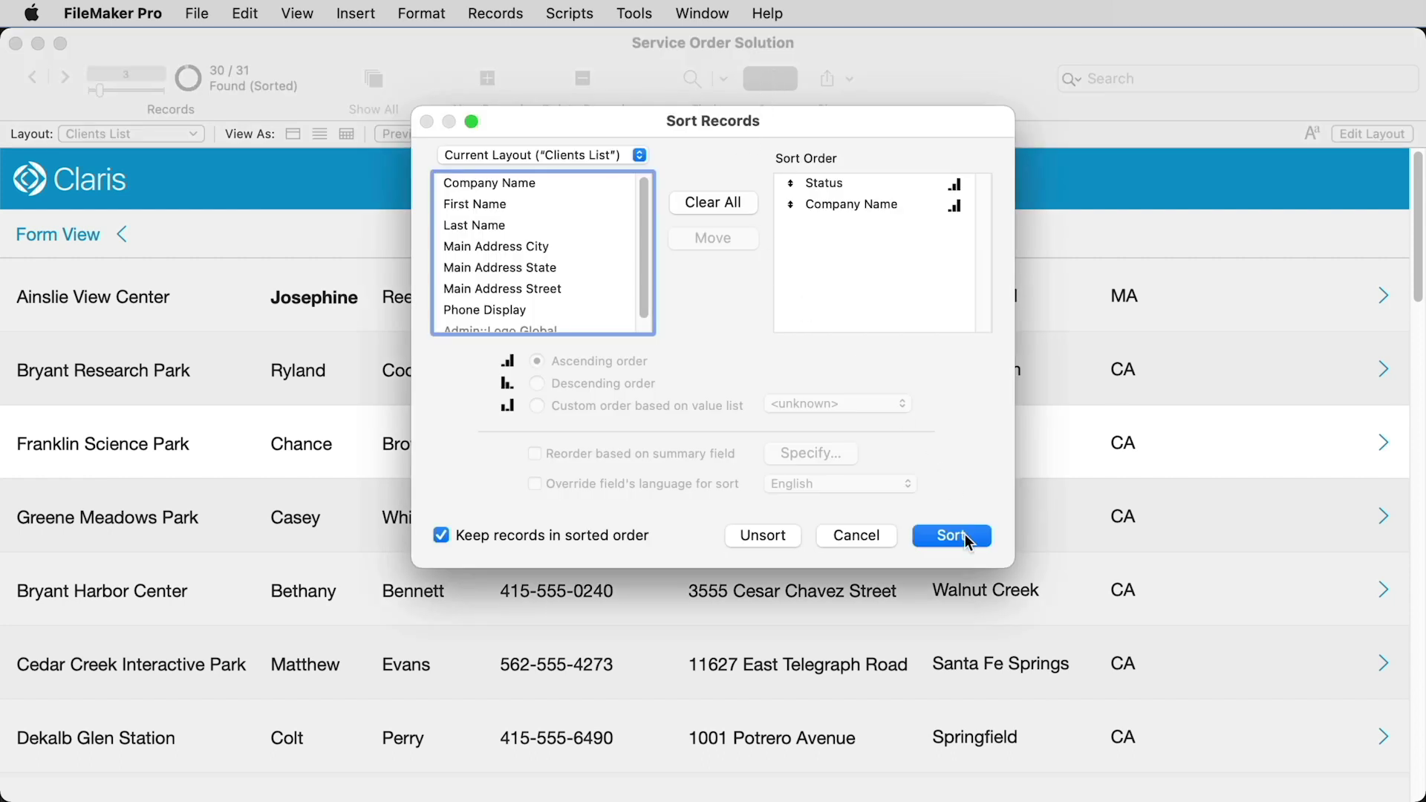
{"action": "left_click", "coordinate": [958, 536]}
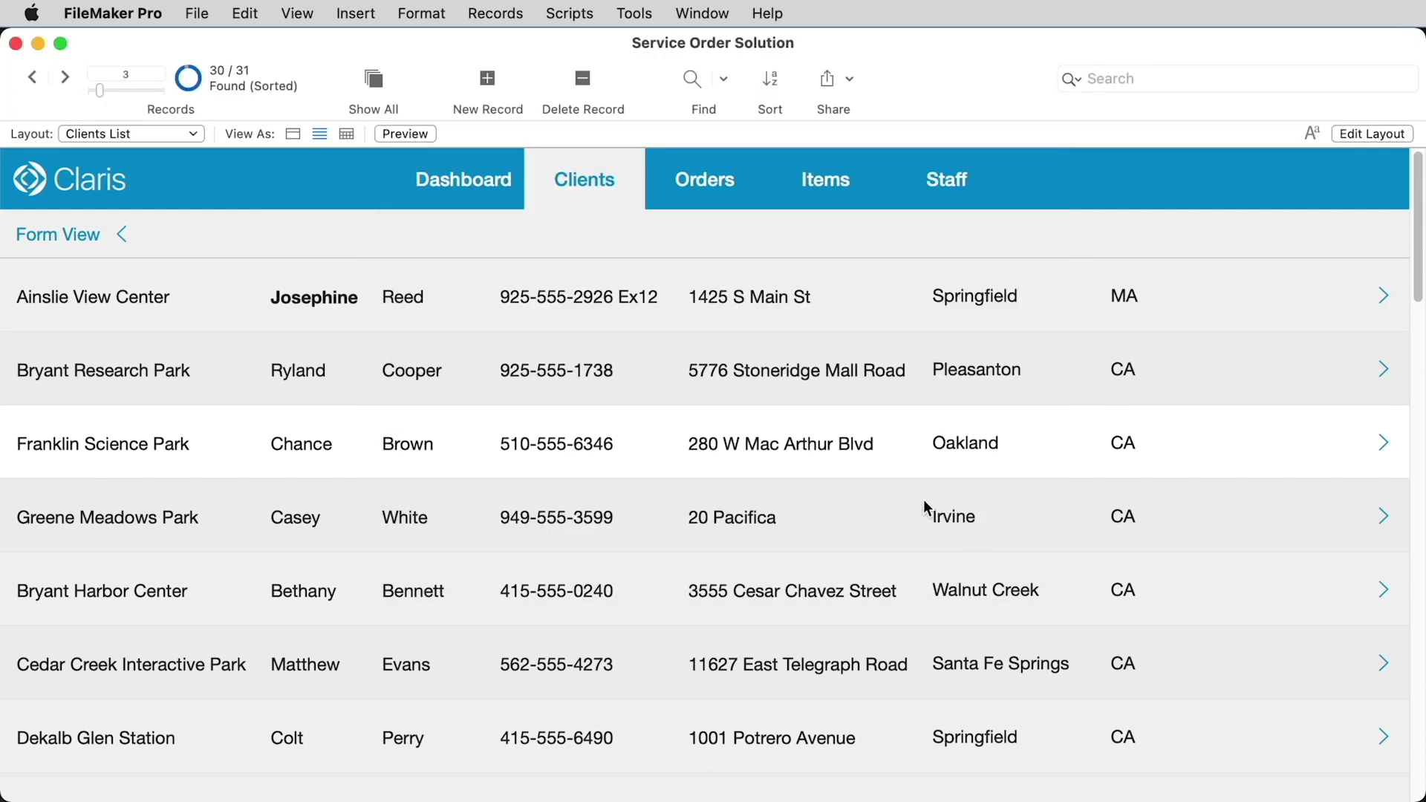
{"action": "left_click", "coordinate": [375, 82]}
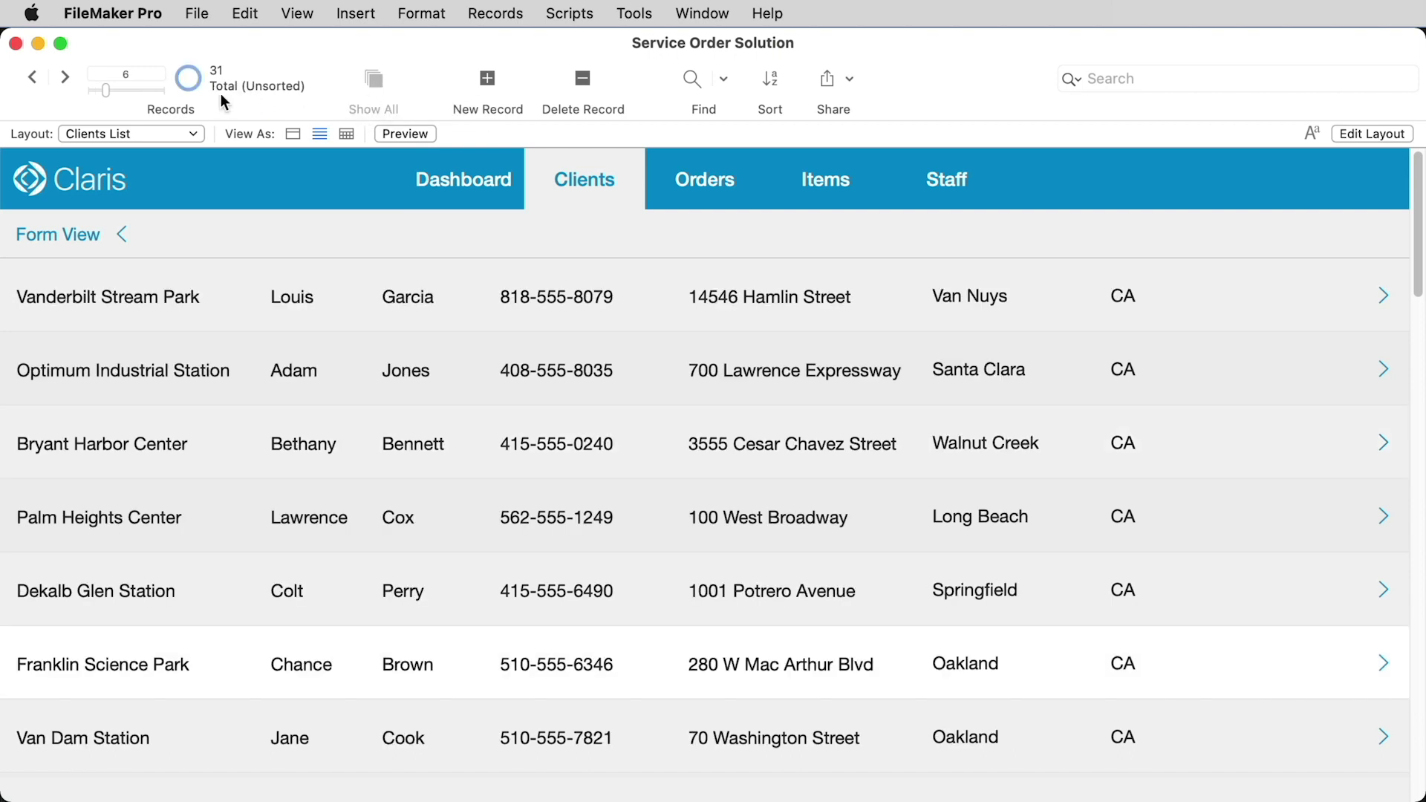